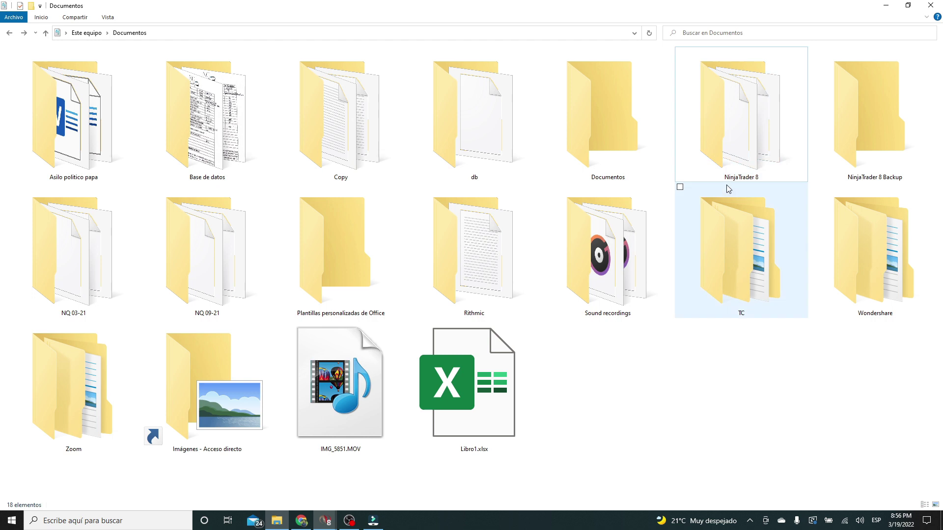
Open the db folder inside the NinjaTrader 8 documents folder and bring up the extraction options for replay.rar.
double_click(751, 165)
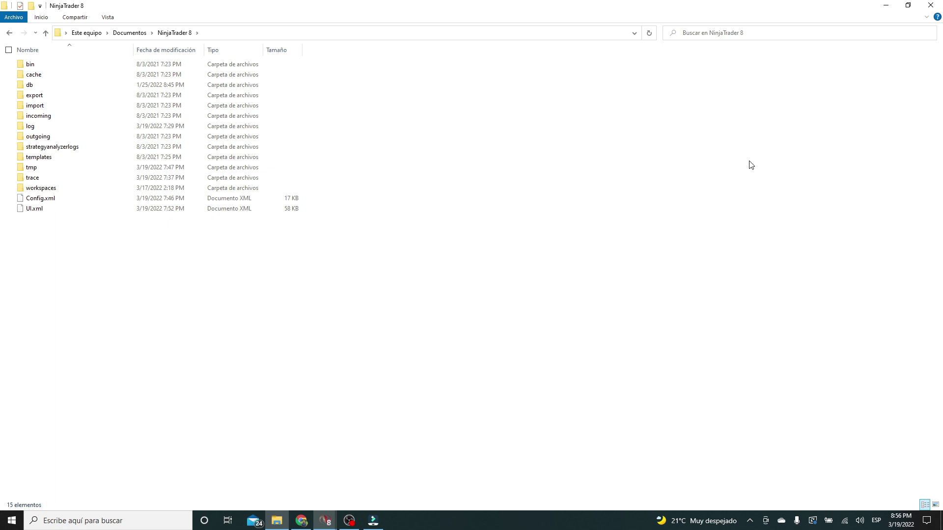
double_click(29, 86)
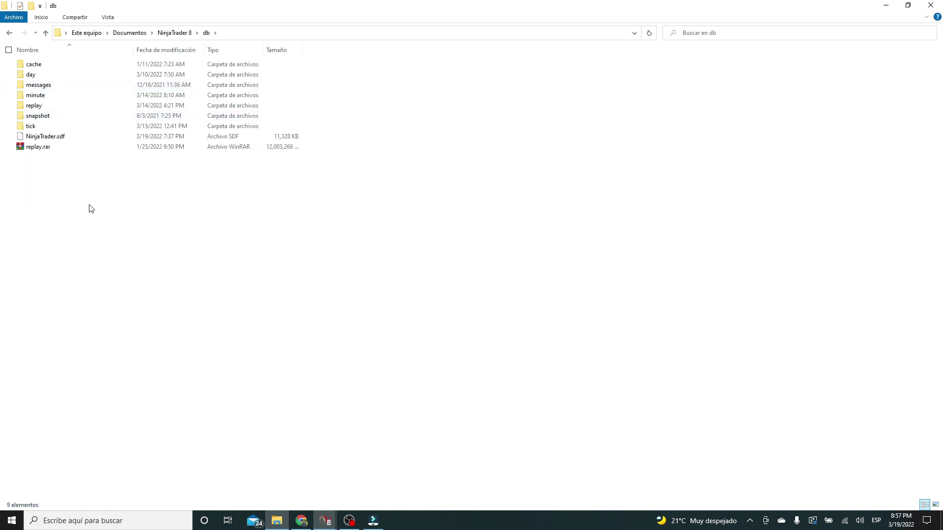
double_click(41, 148)
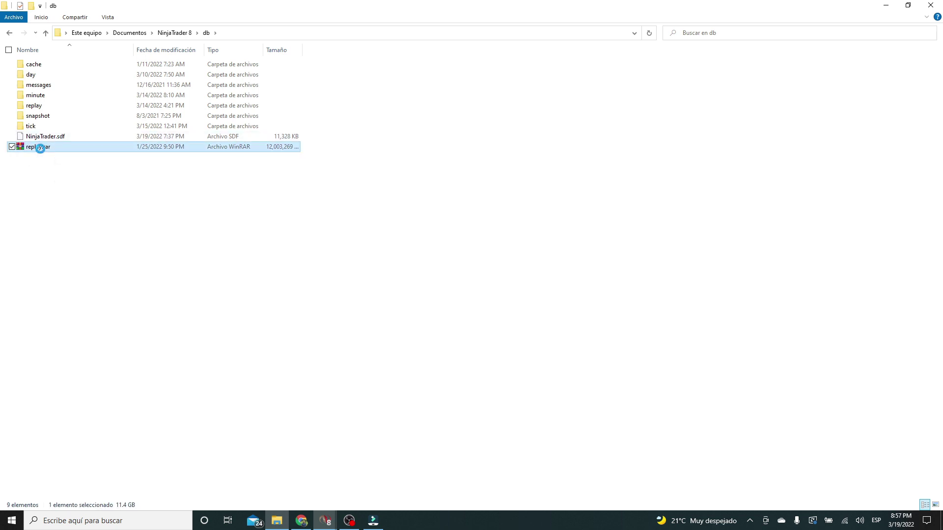
right_click(40, 149)
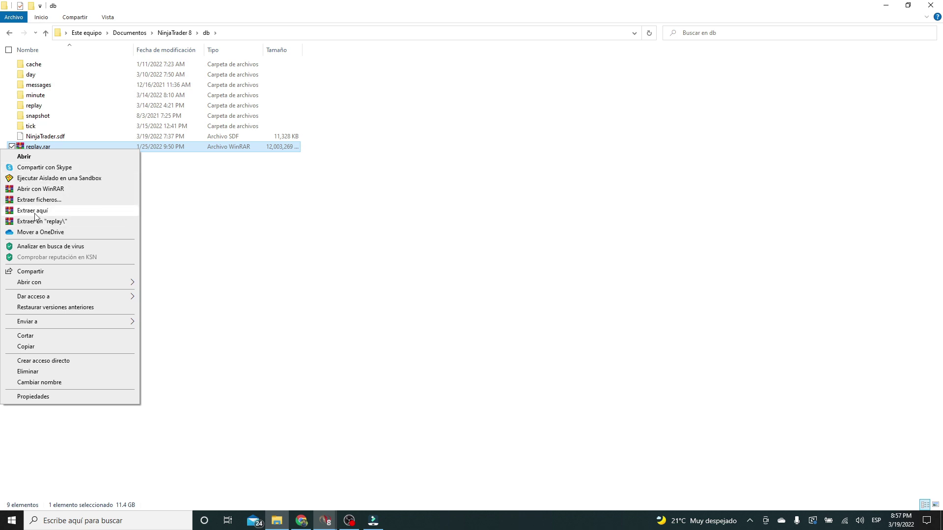
click(213, 273)
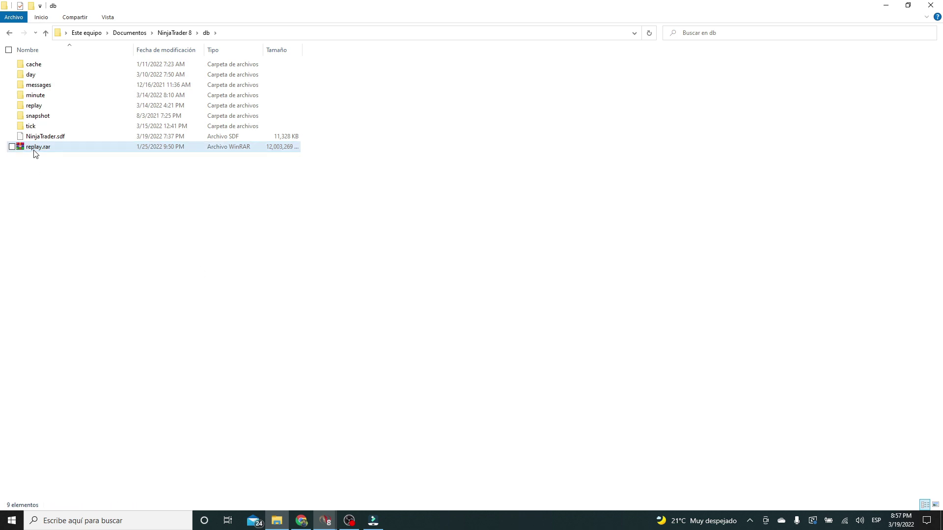
mouse_move(44, 153)
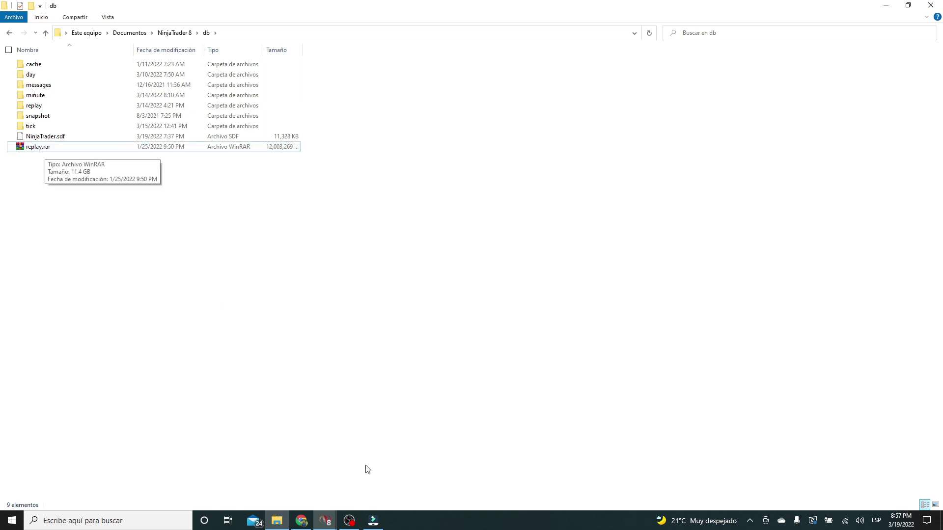
Switch to Chrome, search Google for "descargar winrar", and return to the db folder.
mouse_move(310, 522)
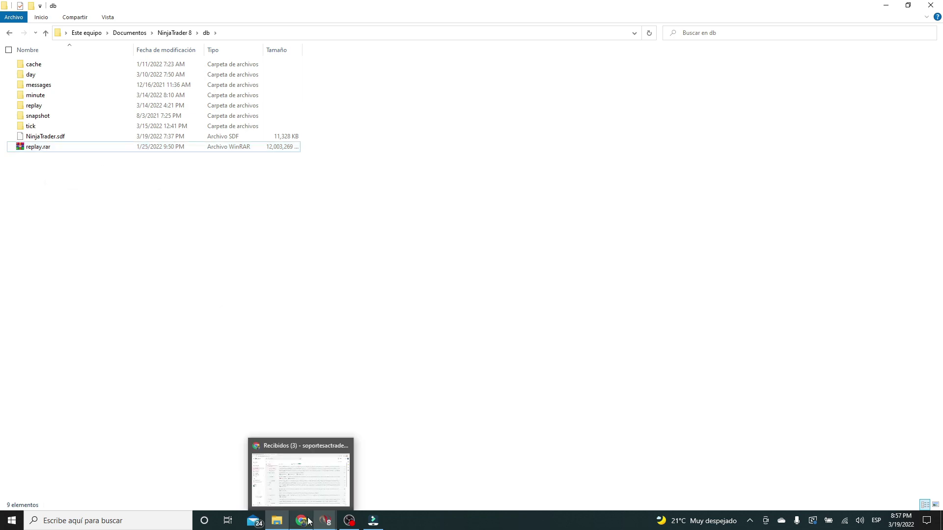
click(304, 494)
click(317, 22)
text(w)
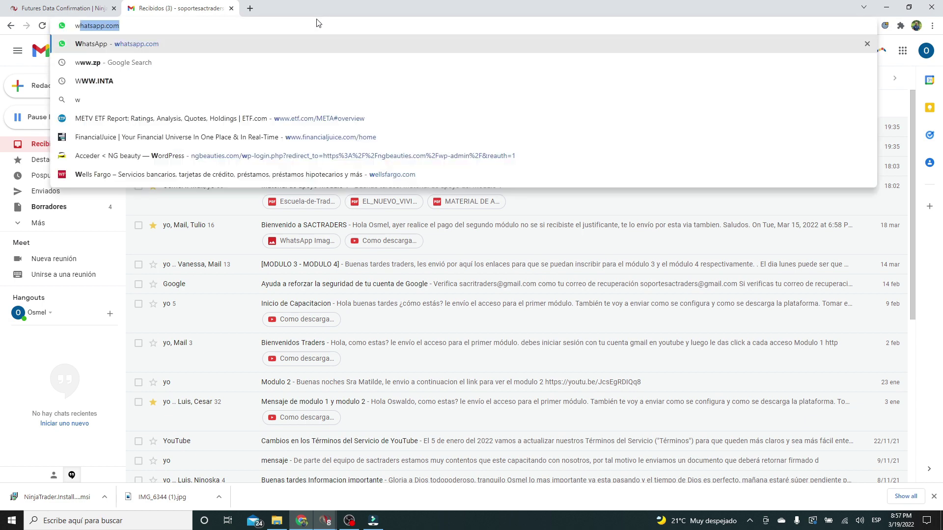
text(ww.google)
key(Return)
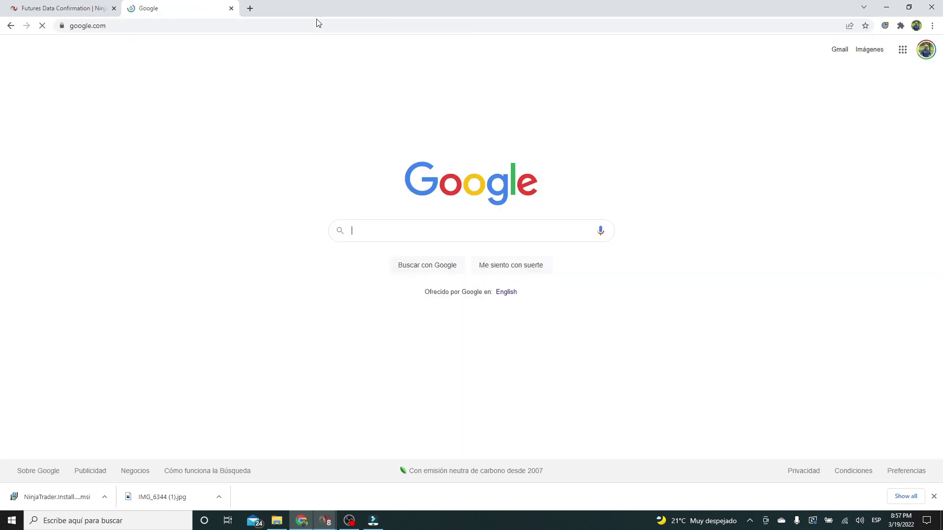
text(descargar )
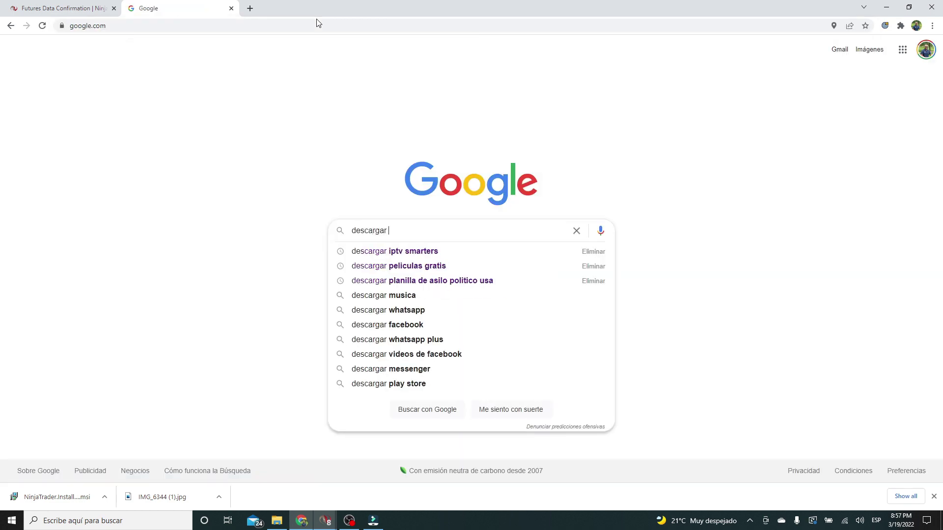
text(win)
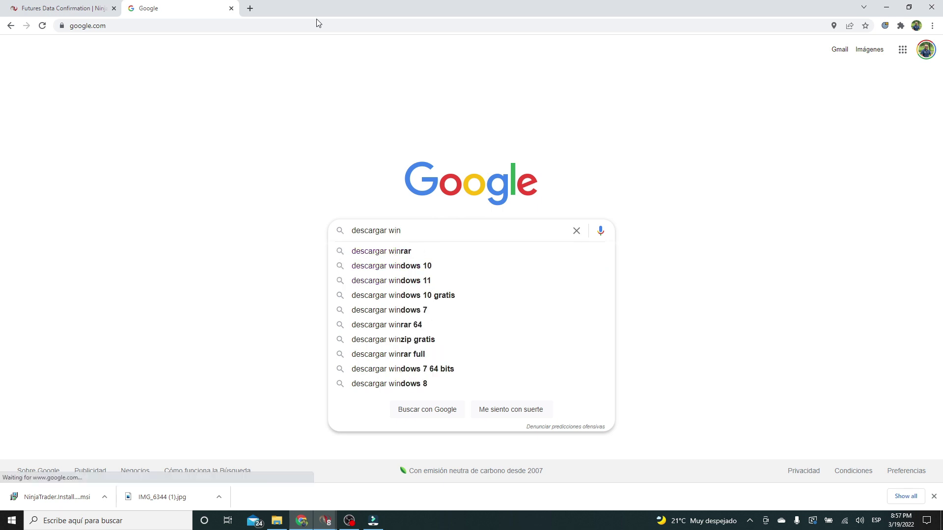
click(409, 251)
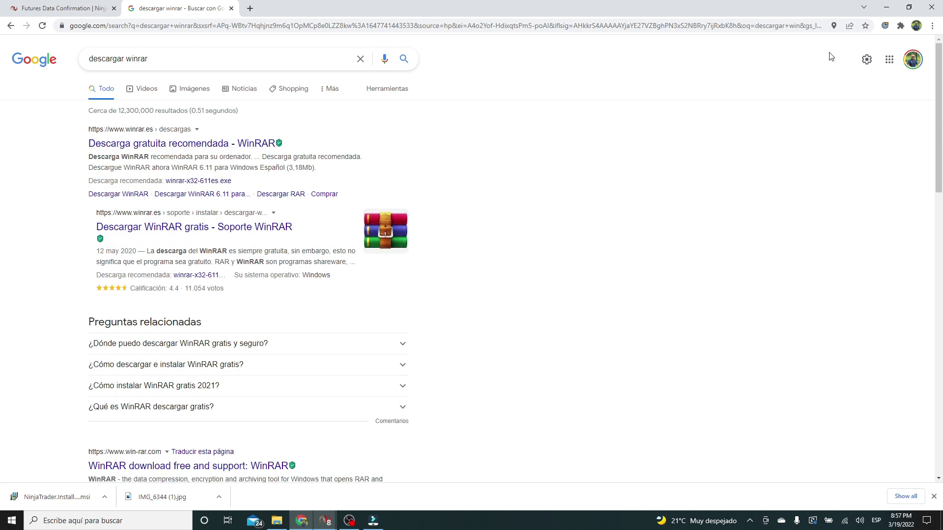
click(887, 7)
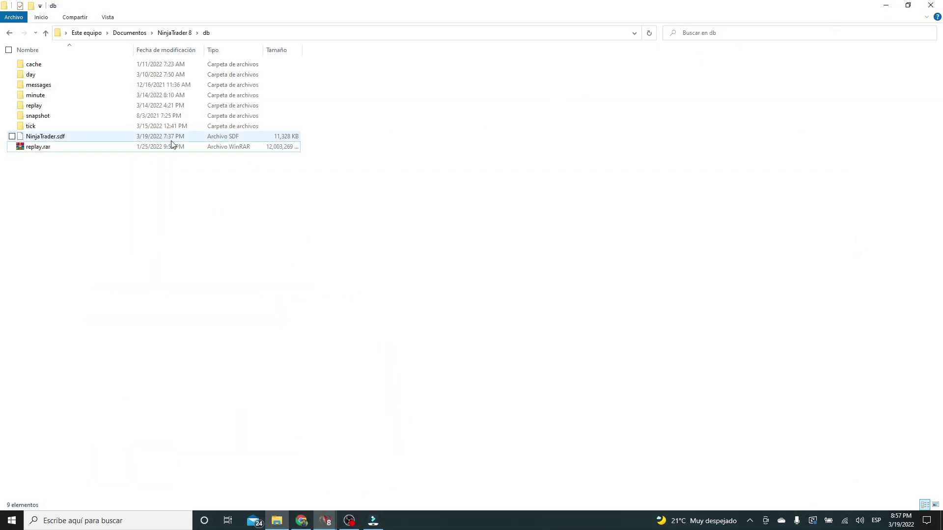
Review the available actions for the replay.rar archive again without extracting it.
click(31, 150)
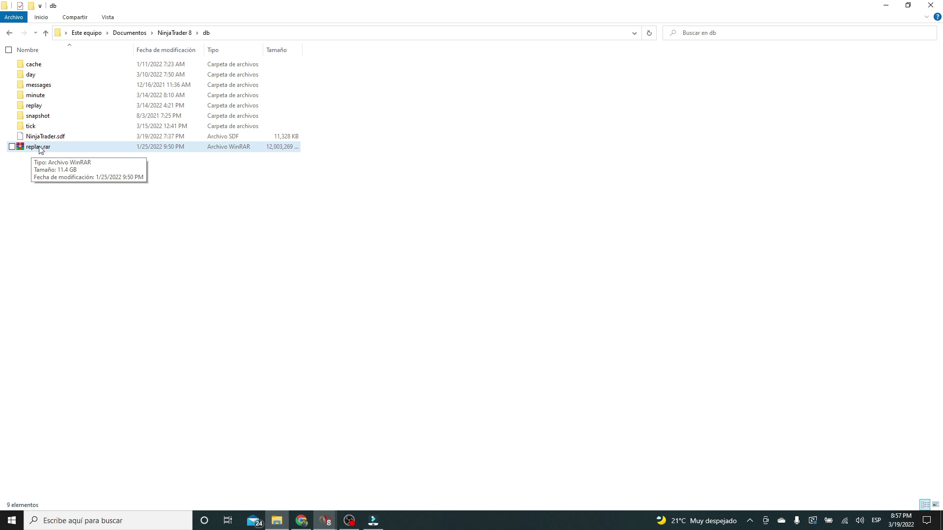
click(289, 291)
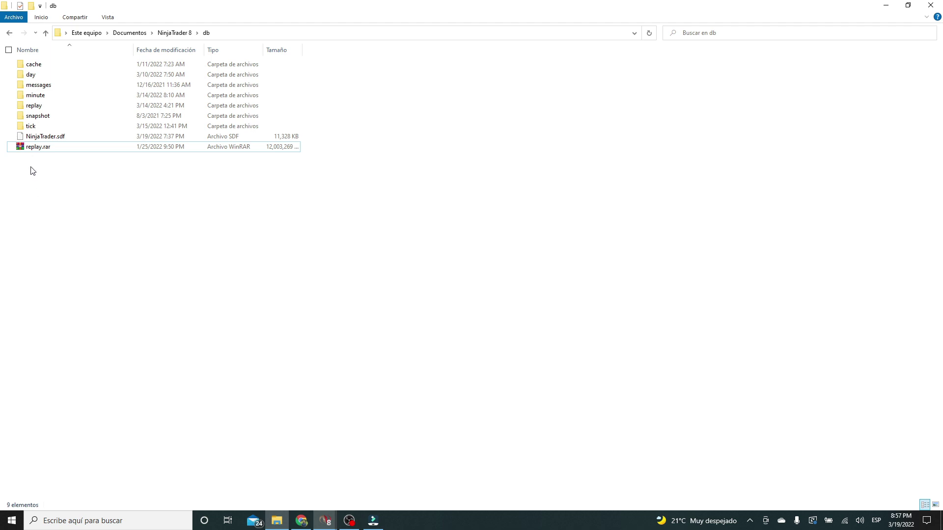
double_click(35, 148)
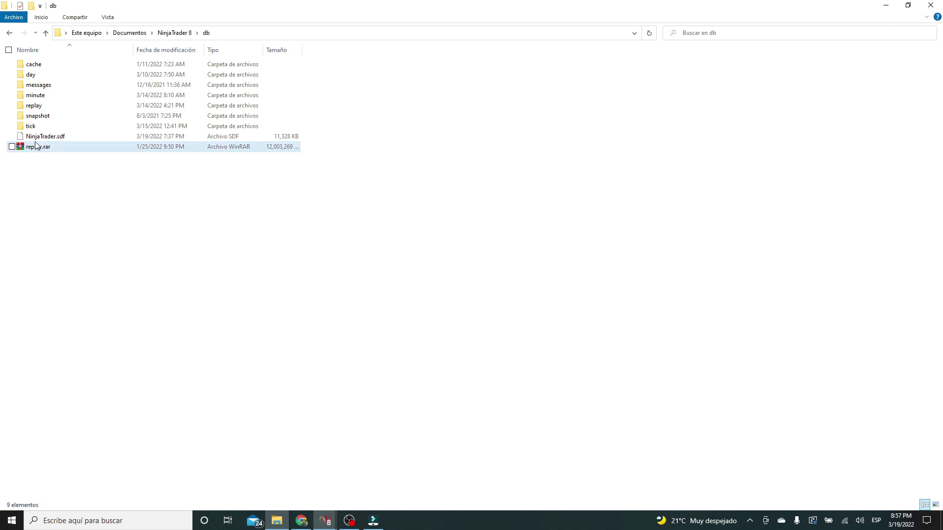
right_click(36, 148)
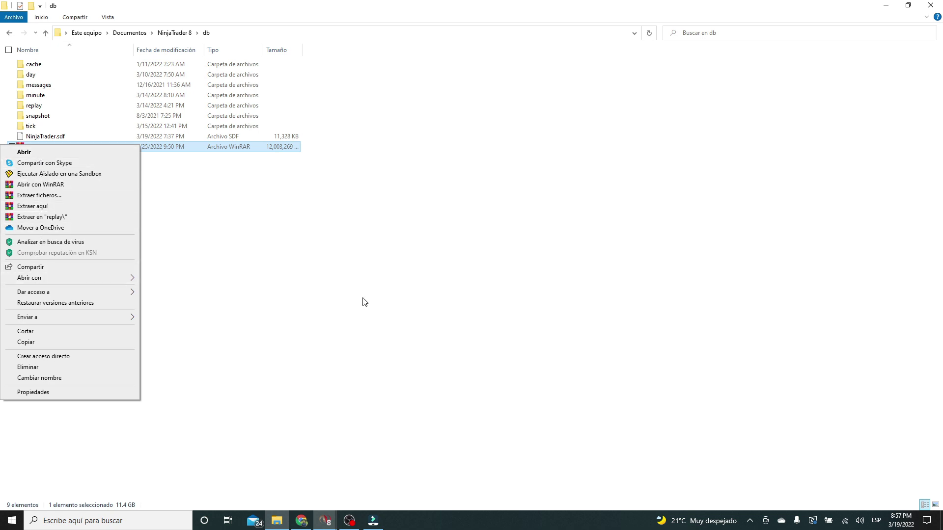
click(346, 288)
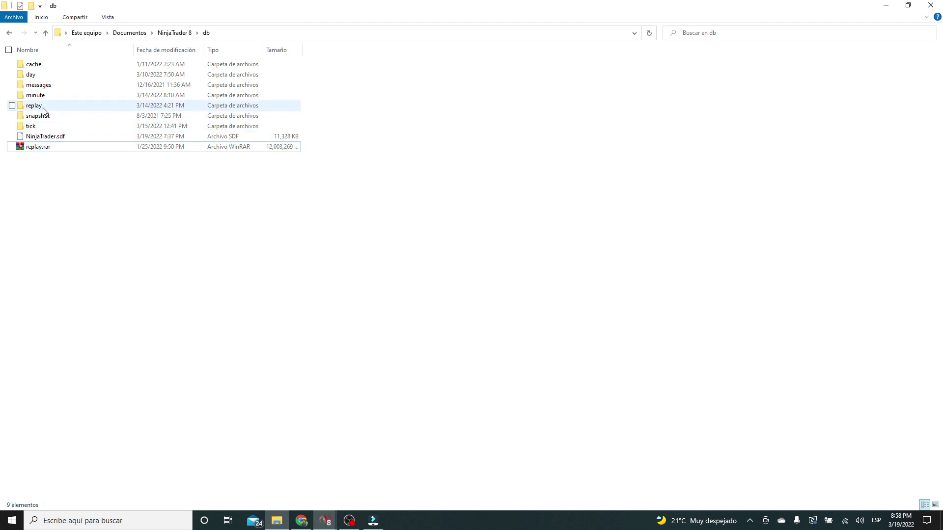
Look through the contract folders inside the replay folder and go back to the db folder.
mouse_move(44, 109)
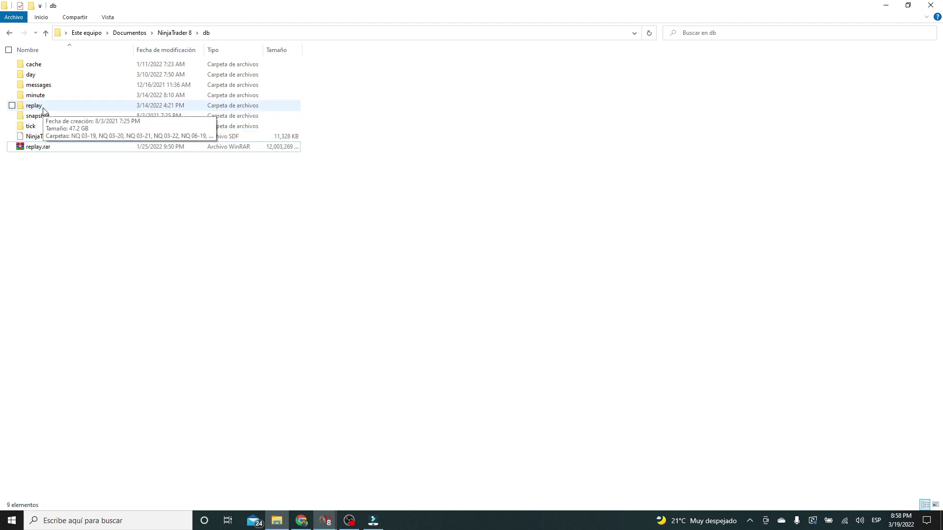
double_click(43, 109)
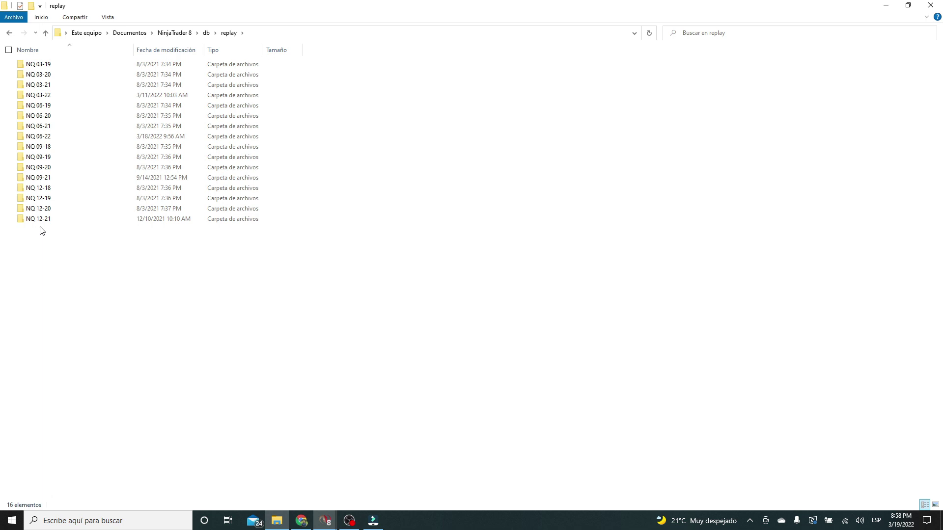
click(47, 33)
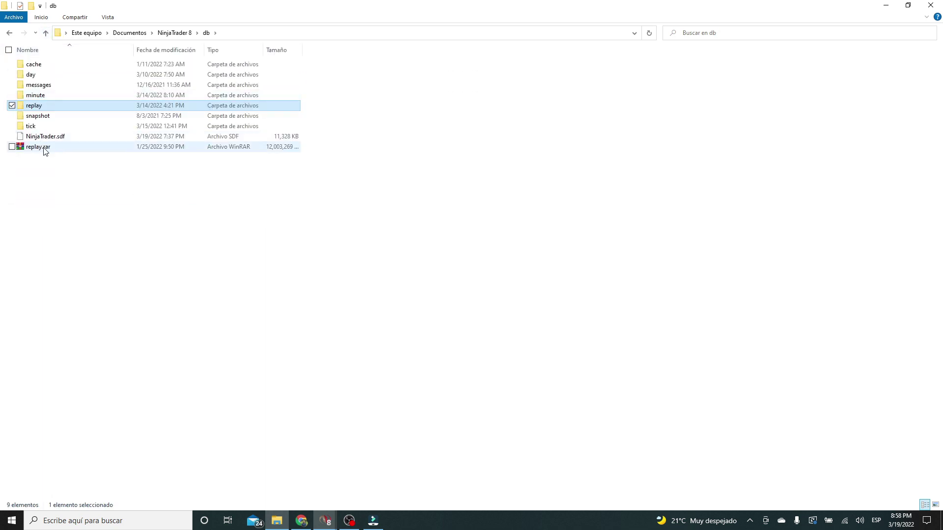
mouse_move(47, 151)
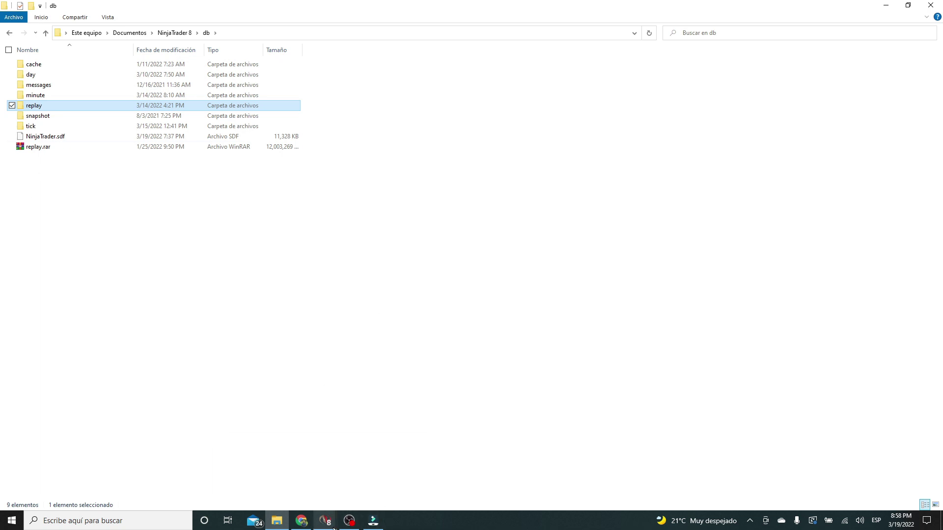
Switch to NinjaTrader, open the Historical Data import window, and expand its Get Market Replay data section.
mouse_move(325, 520)
click(295, 502)
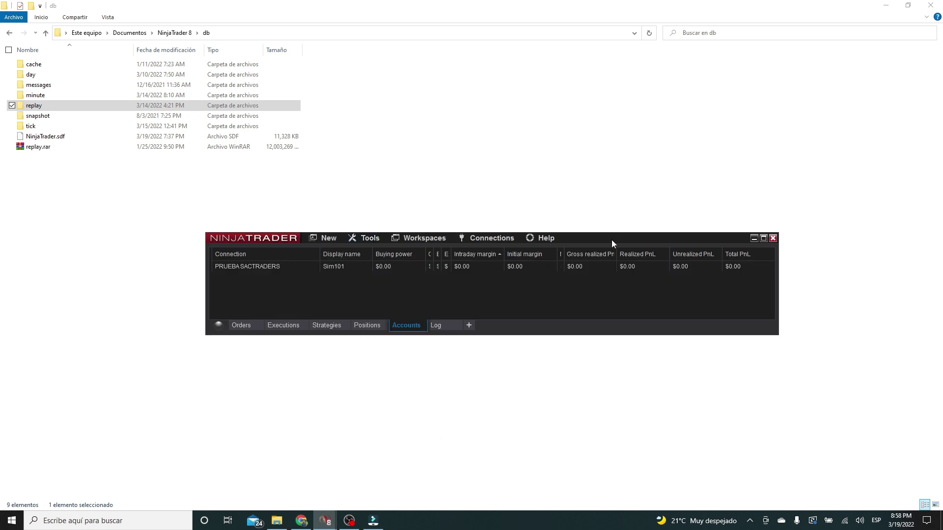
drag(612, 240, 643, 172)
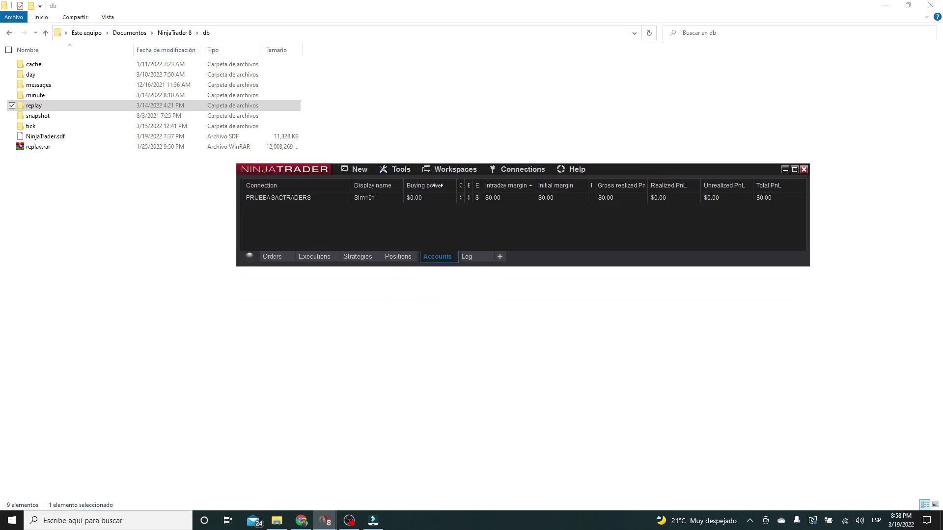
click(406, 171)
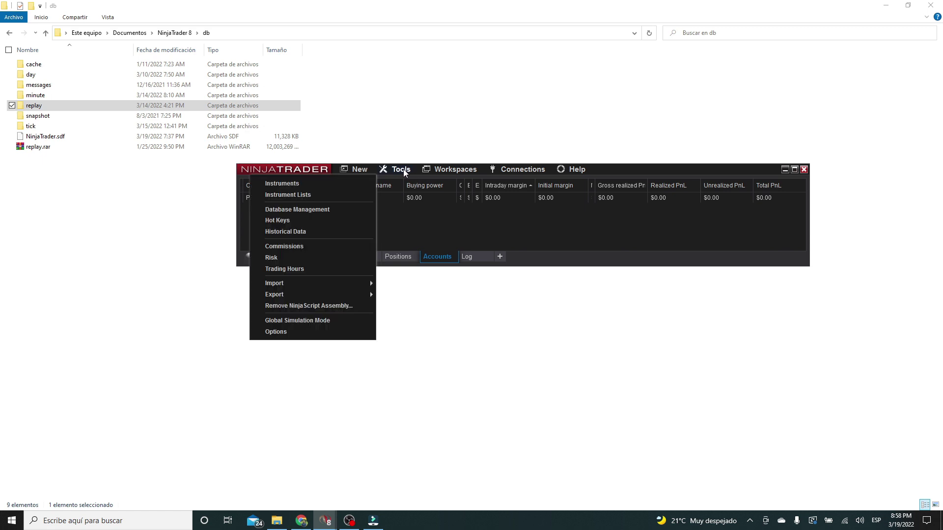
mouse_move(283, 287)
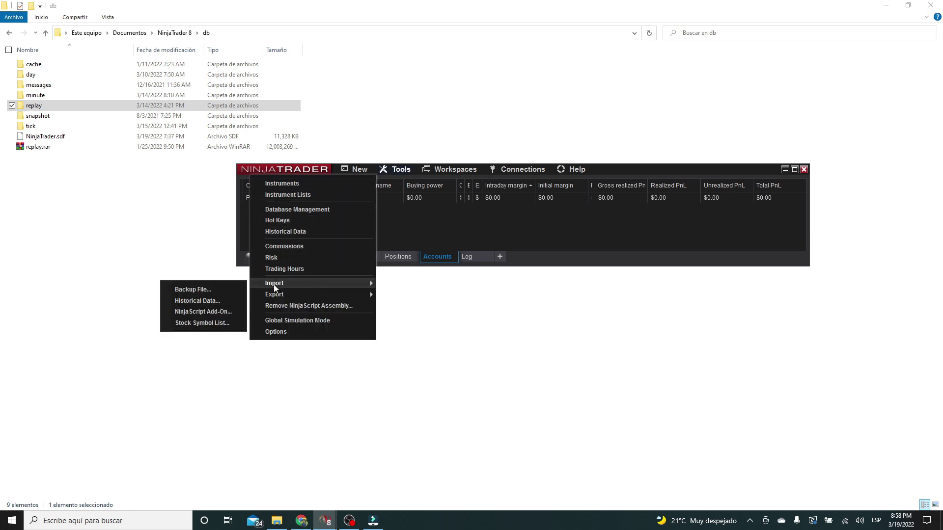
click(187, 301)
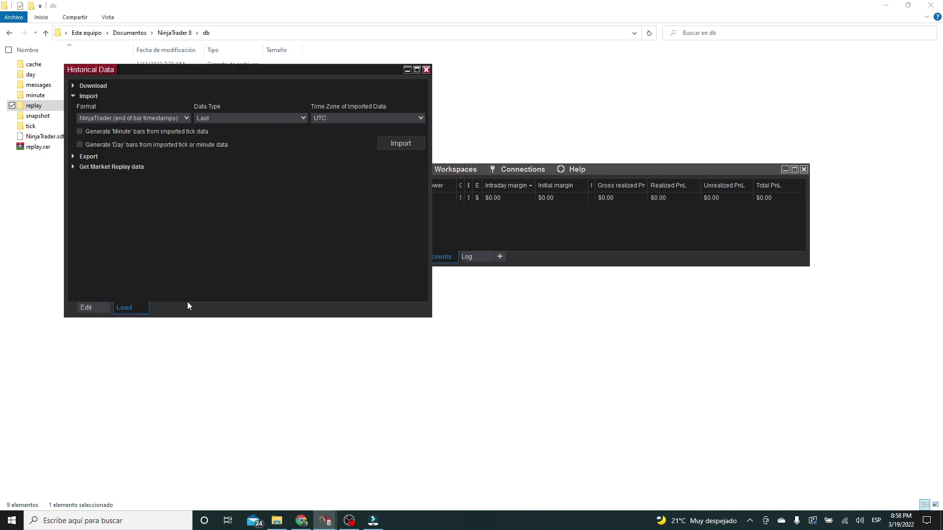
drag(172, 72, 446, 61)
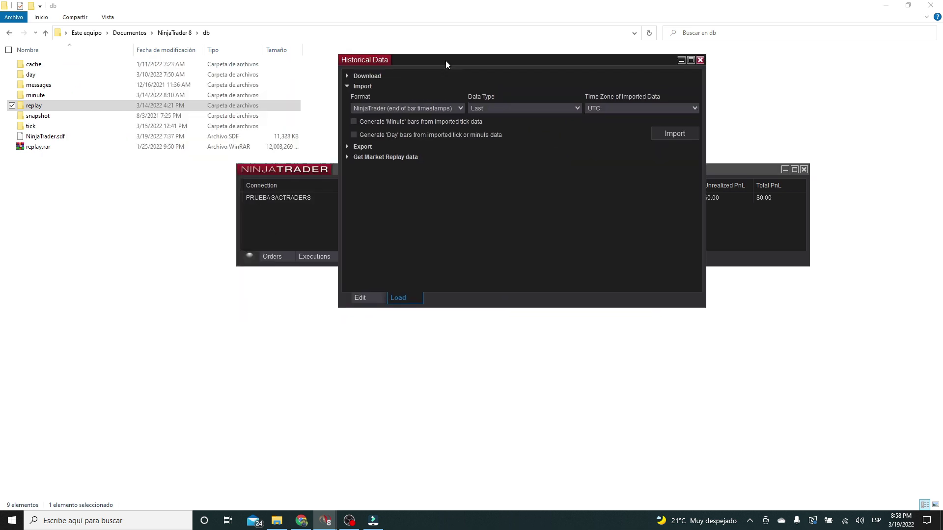
click(400, 156)
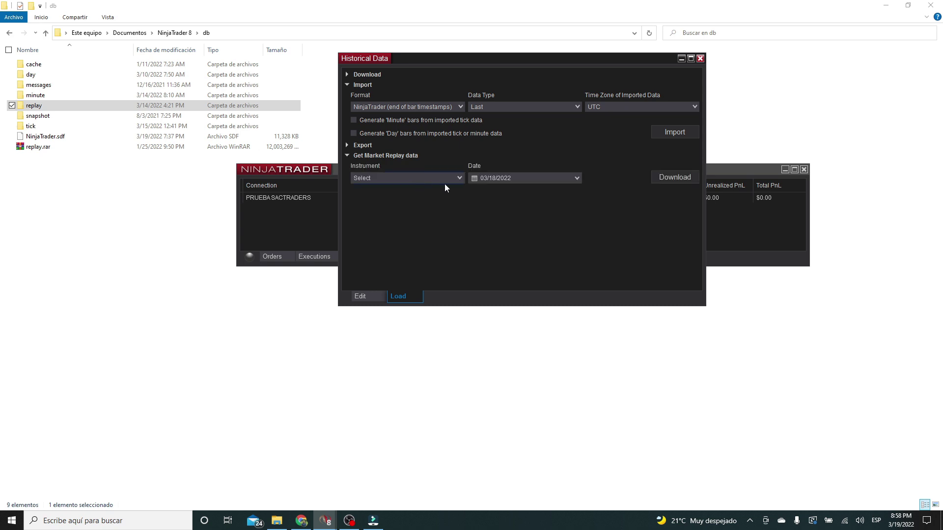
Set the instrument for the market replay data to NQ 03-22.
click(459, 179)
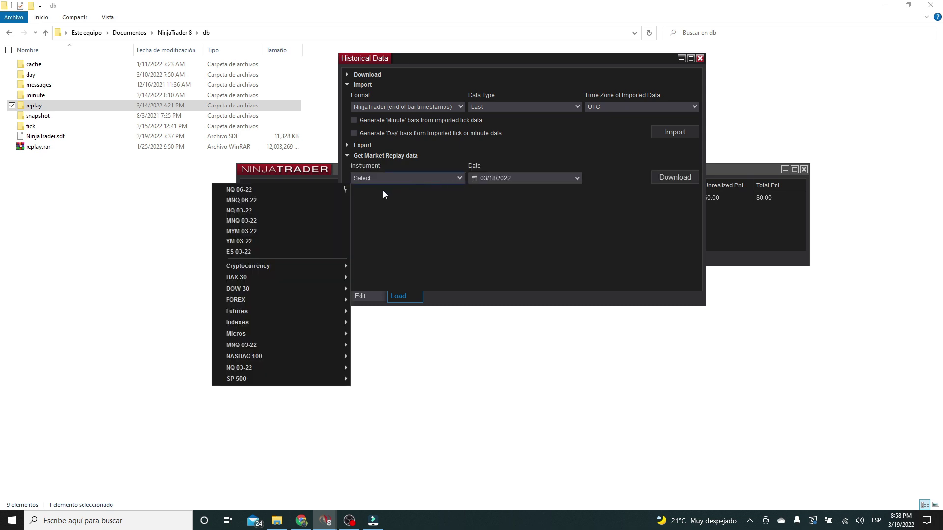
click(246, 211)
click(416, 179)
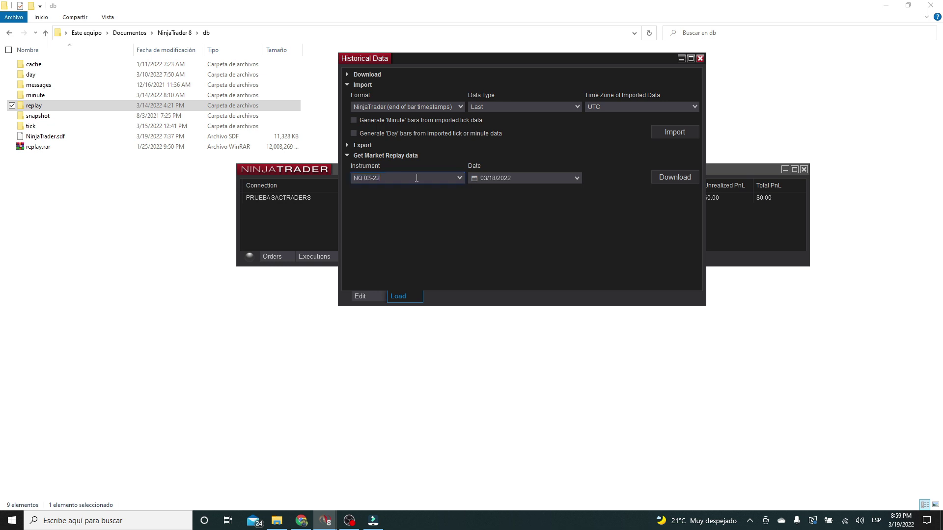
key(BackSpace)
key(BackSpace)
key(BackSpace)
key(BackSpace)
key(BackSpace)
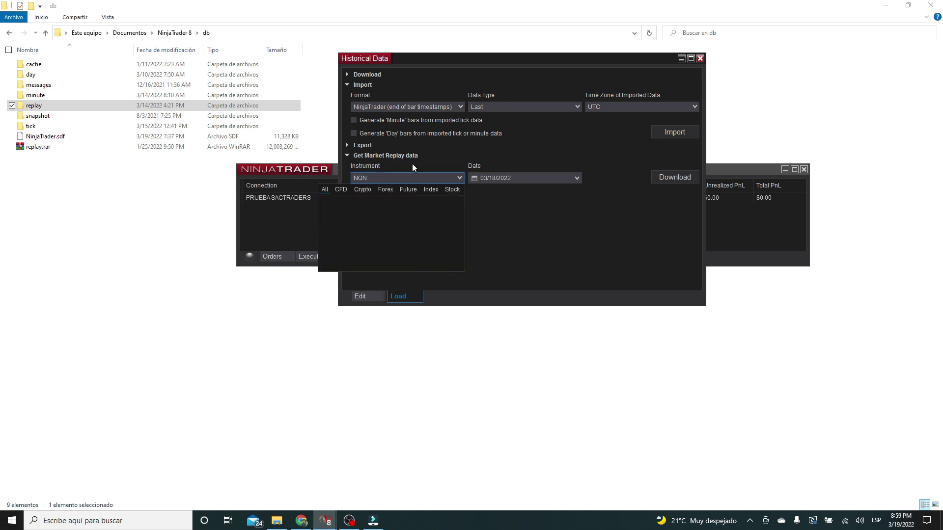
text(03-22)
key(Return)
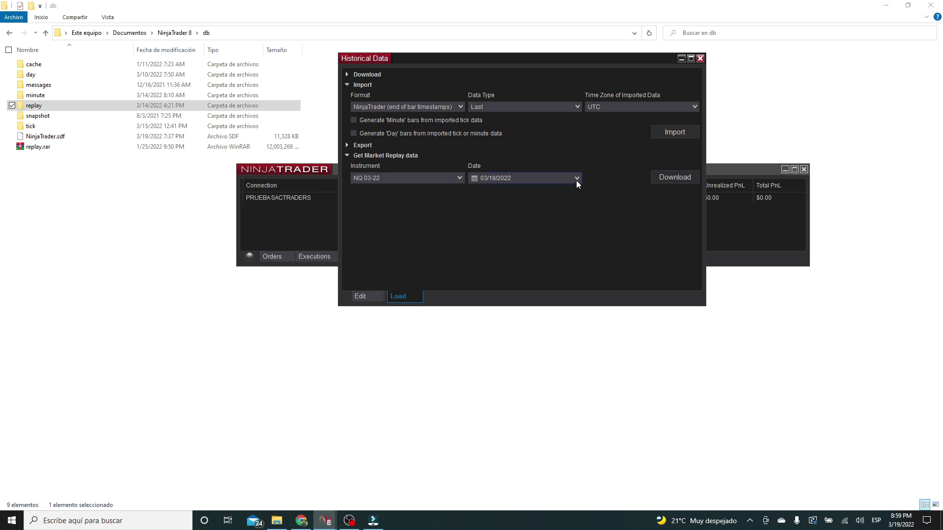
Browse the market replay date calendar between January and March 2022 without changing the date, and close the Historical Data window.
click(482, 178)
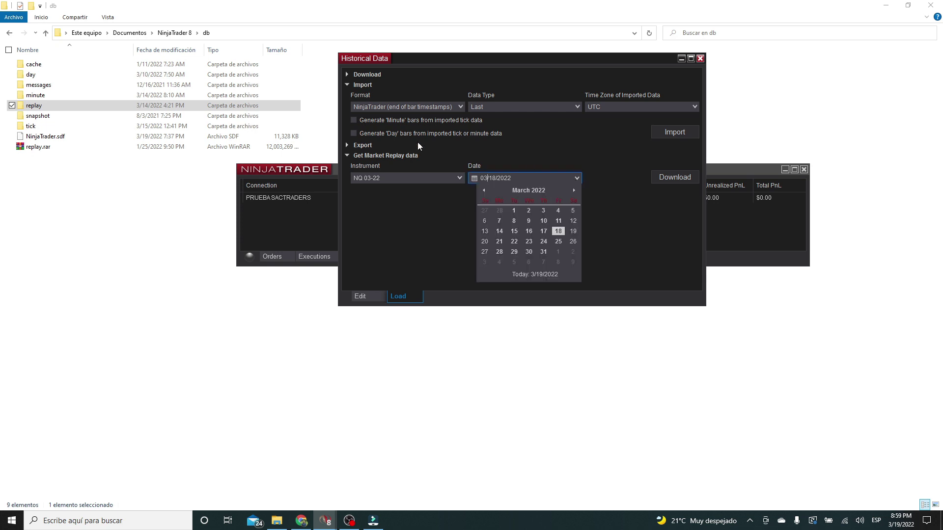
click(484, 190)
click(484, 190)
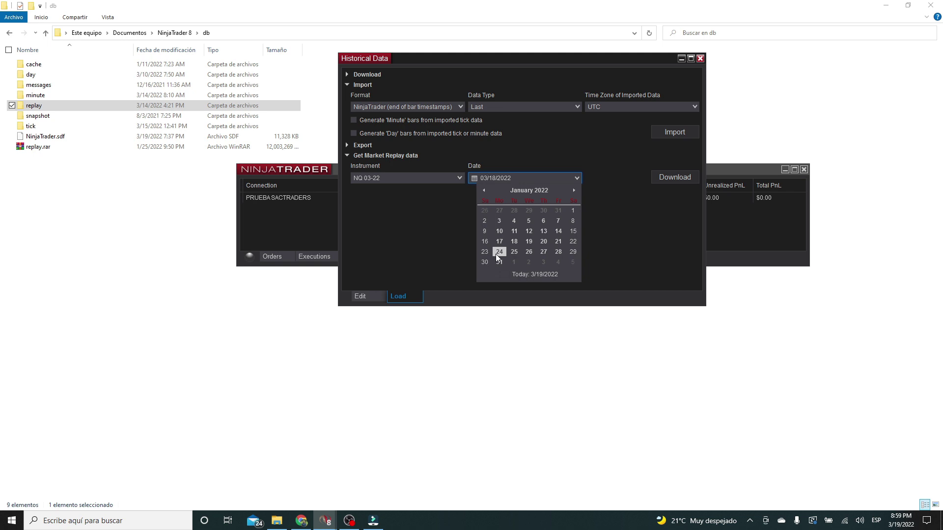
click(594, 154)
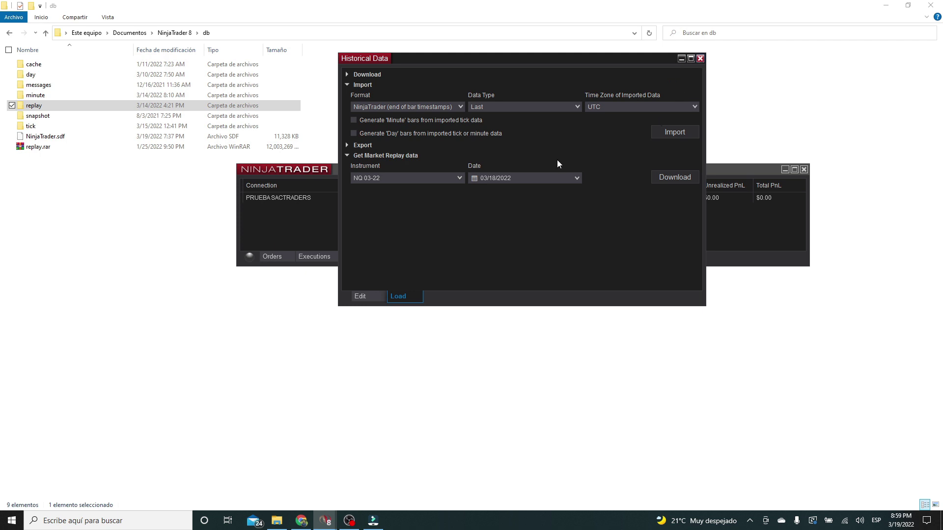
click(576, 177)
click(573, 190)
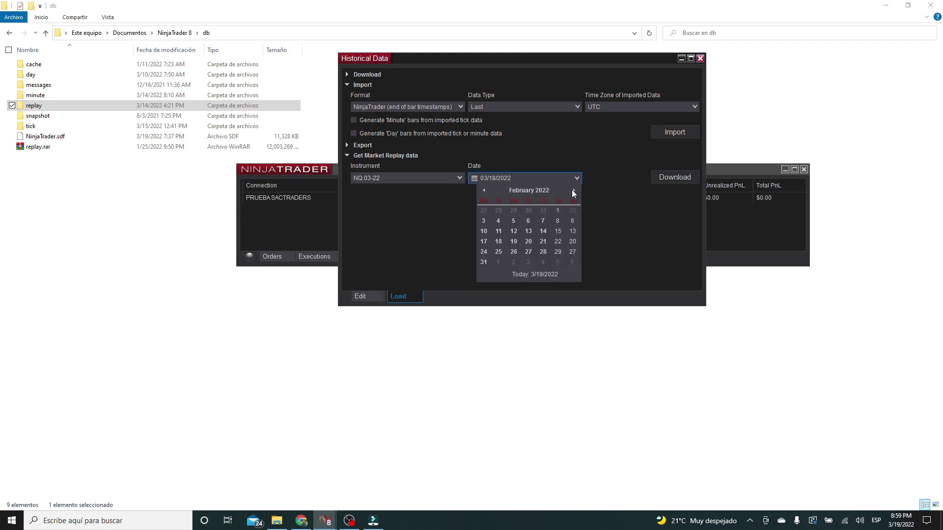
click(573, 190)
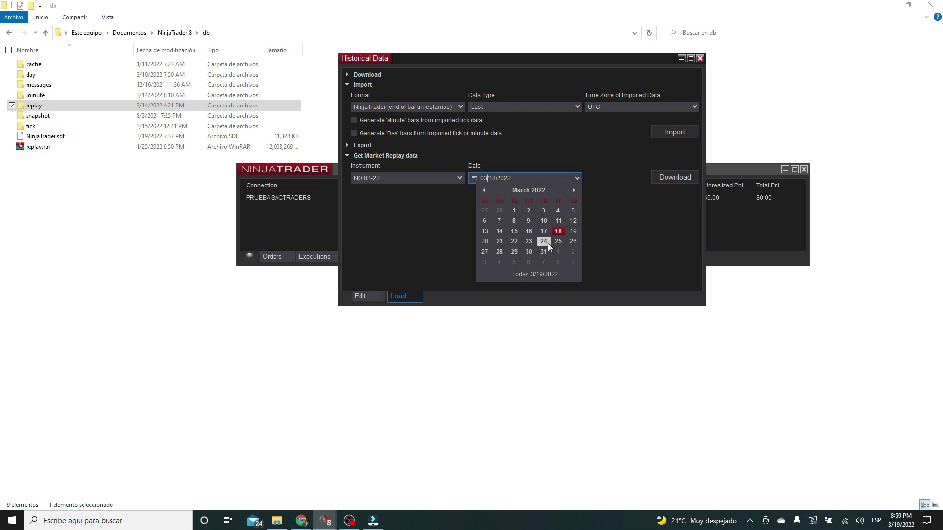
click(652, 243)
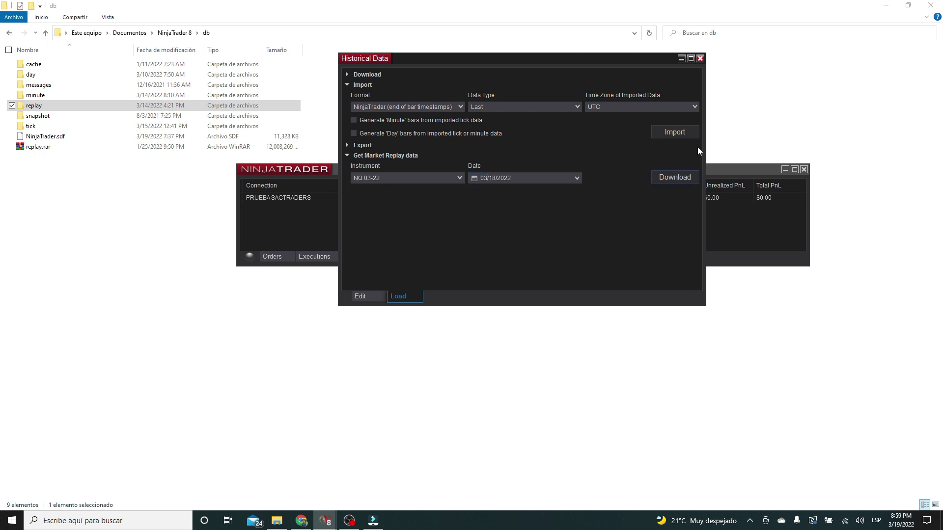
click(701, 59)
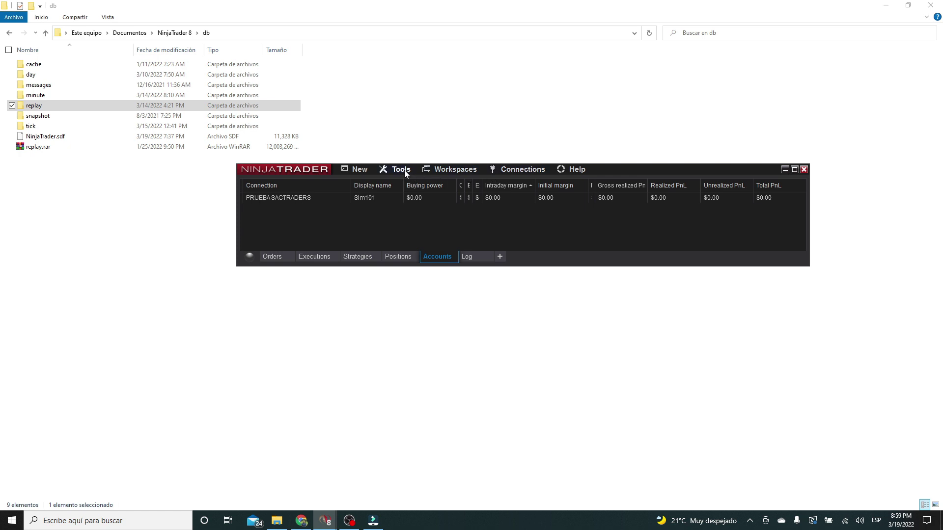
Connect to the Playback Connection and arrange the Playback window just below the main NinjaTrader window.
click(509, 171)
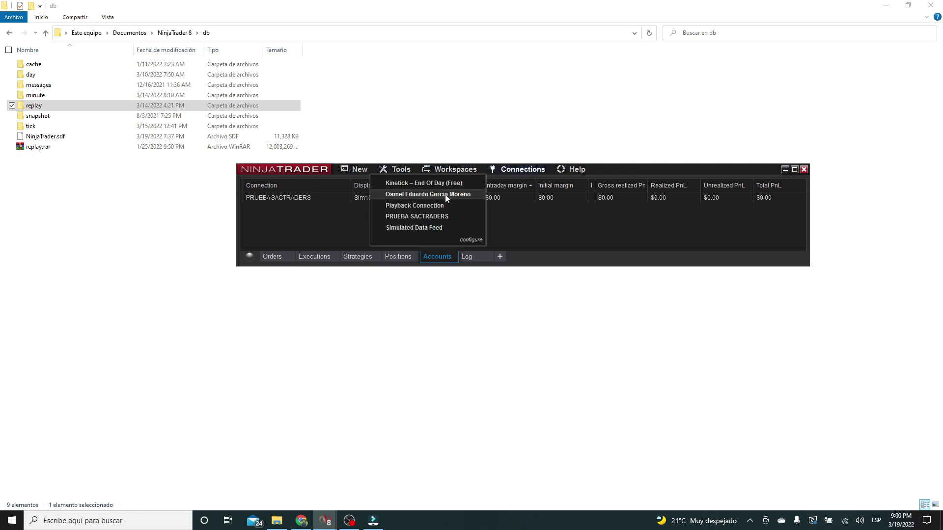
click(412, 206)
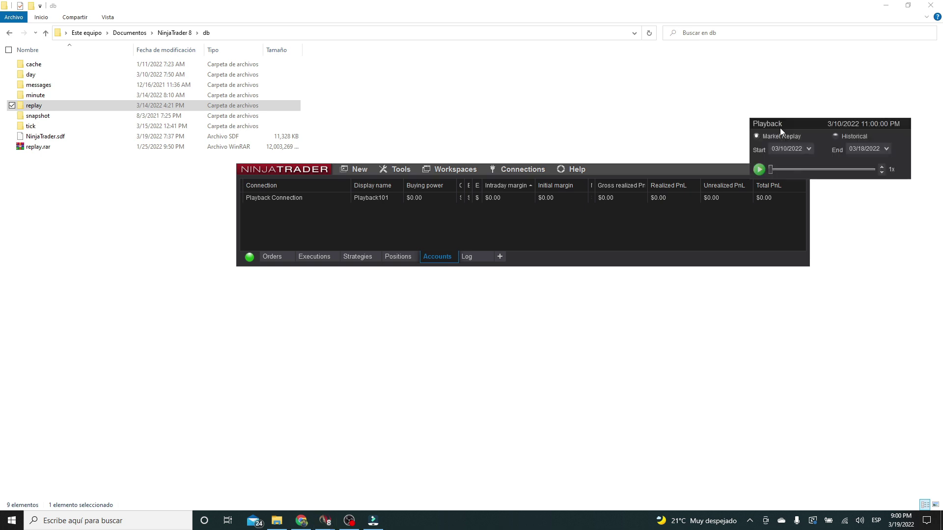
drag(810, 184, 429, 261)
drag(629, 170, 629, 123)
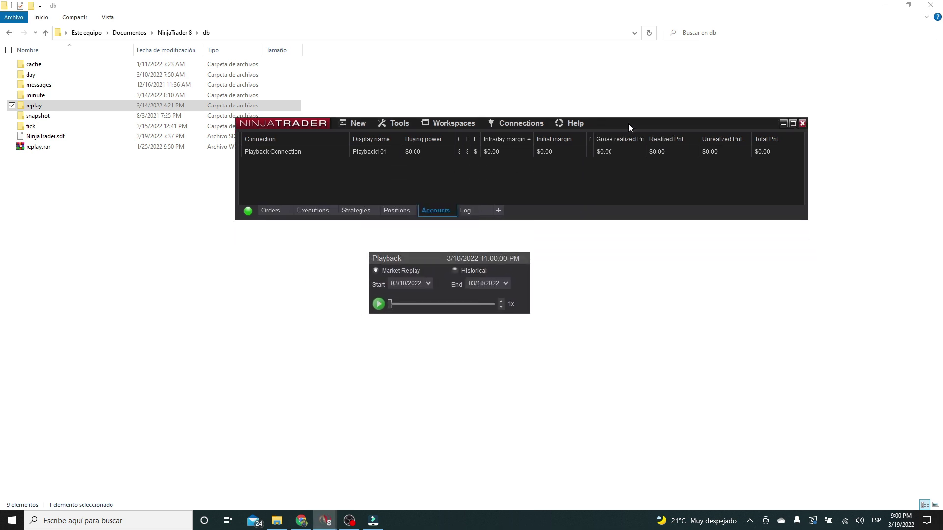
drag(422, 258, 455, 253)
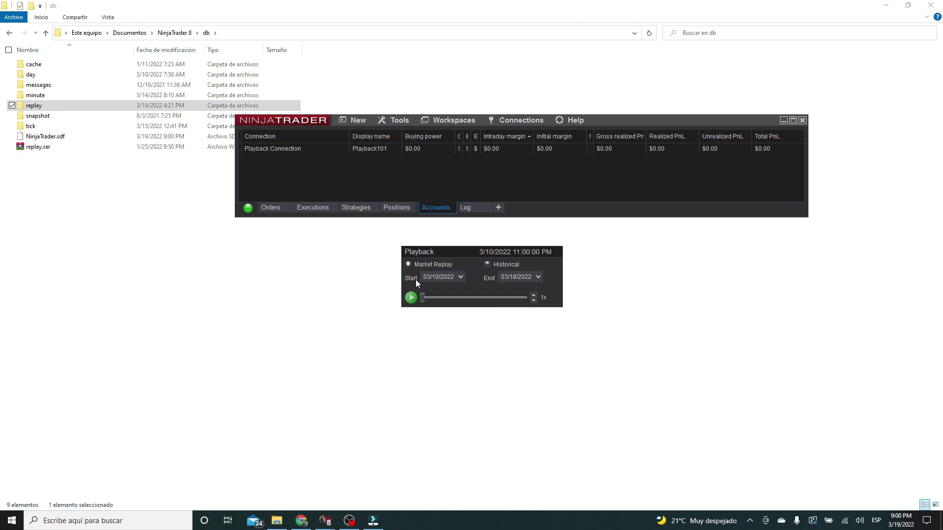
Set the Market Replay playback range to start on 12/01/2020 and end on 03/18/2022.
click(459, 278)
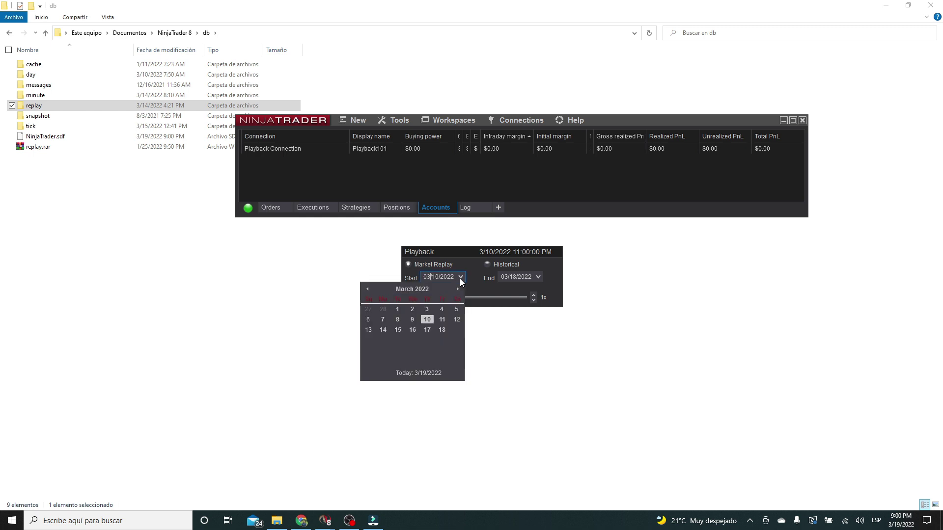
click(368, 290)
click(366, 290)
click(366, 290)
click(366, 289)
click(366, 289)
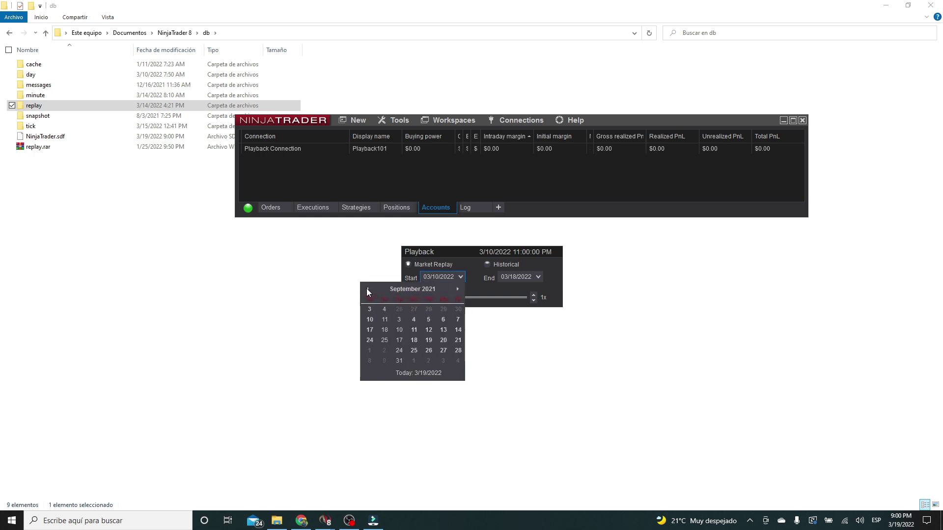
click(366, 288)
click(366, 289)
click(366, 289)
click(366, 289)
click(367, 289)
click(366, 289)
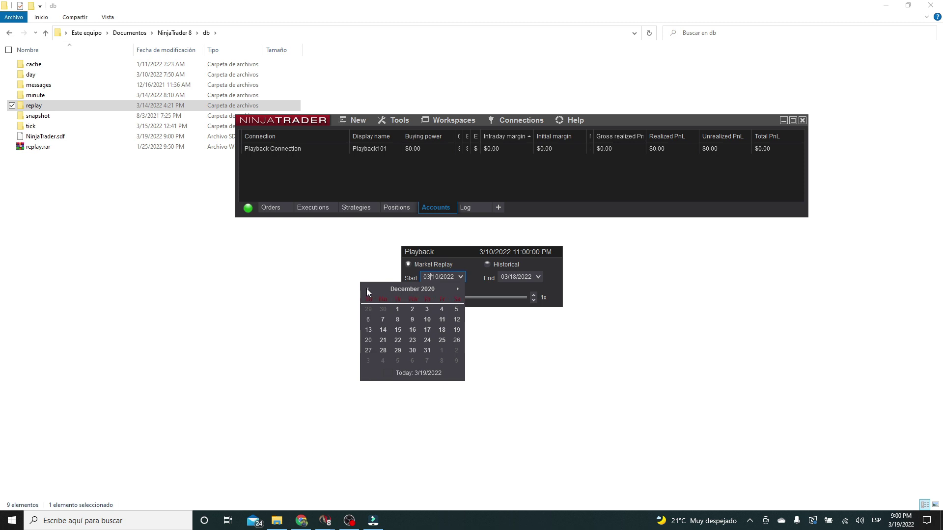
click(398, 309)
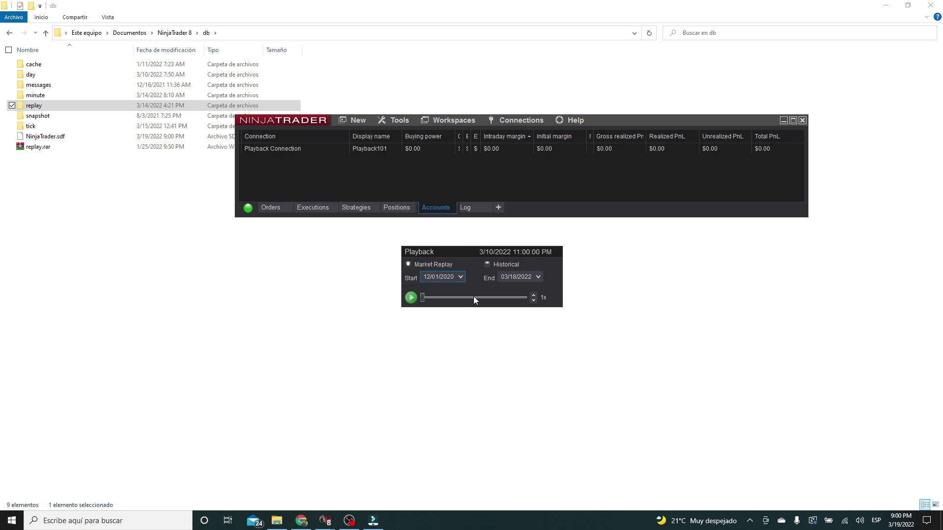
click(539, 278)
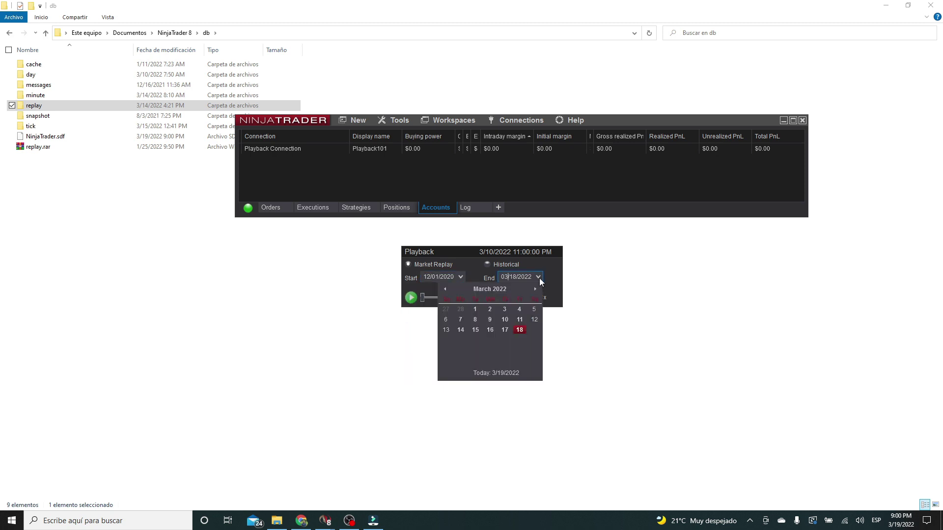
click(519, 332)
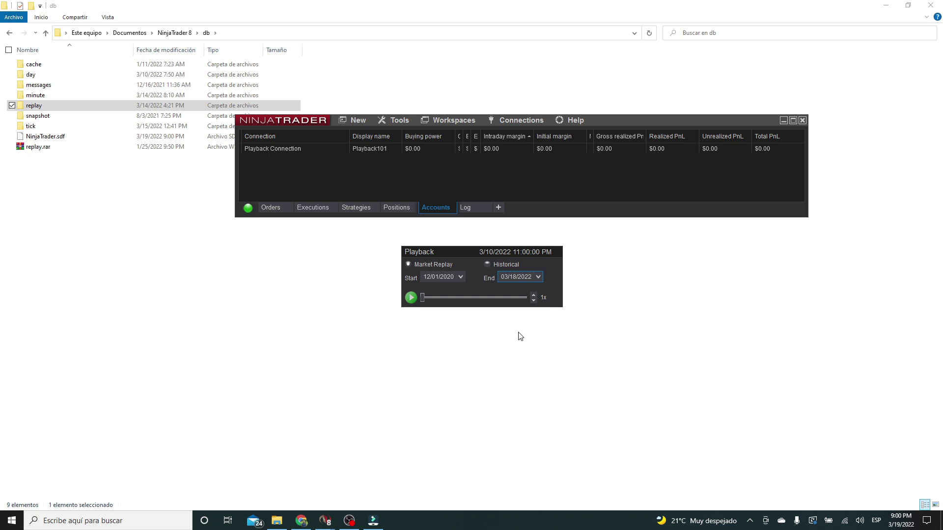
Go to 03/09/2022 at 7:35:00 AM in the playback and run the replay for a few seconds.
right_click(475, 291)
key(Escape)
right_click(475, 289)
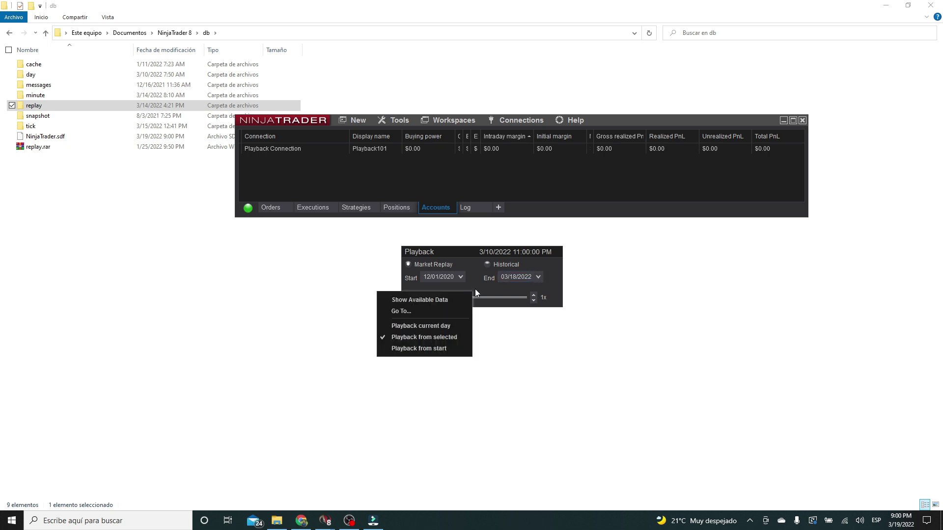
click(411, 309)
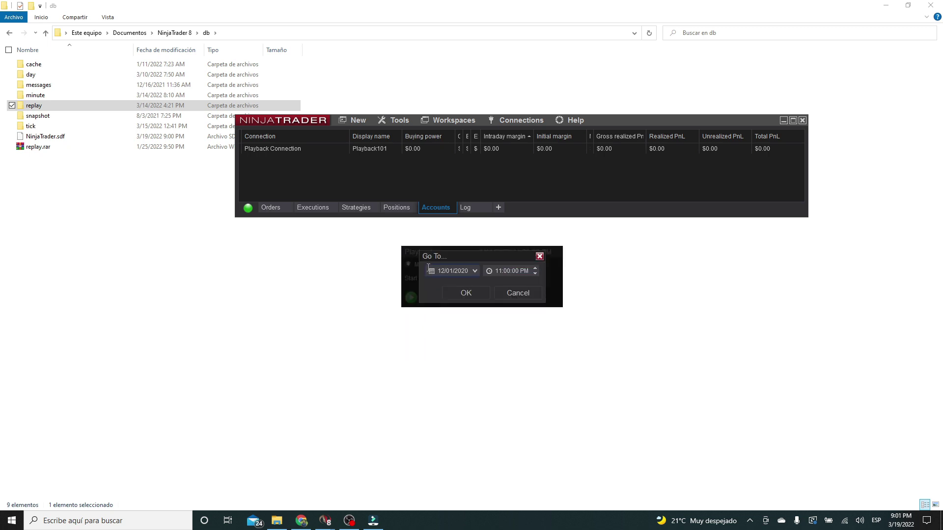
click(475, 270)
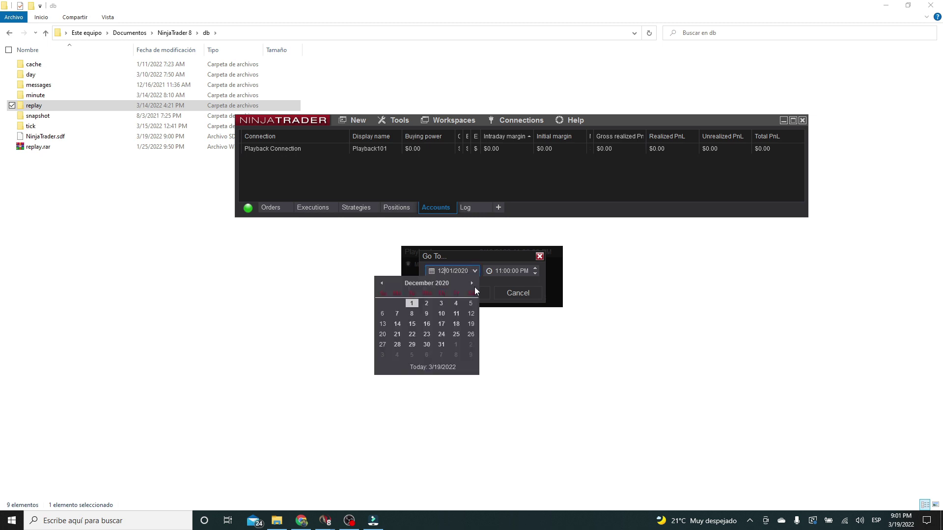
drag(472, 283, 470, 283)
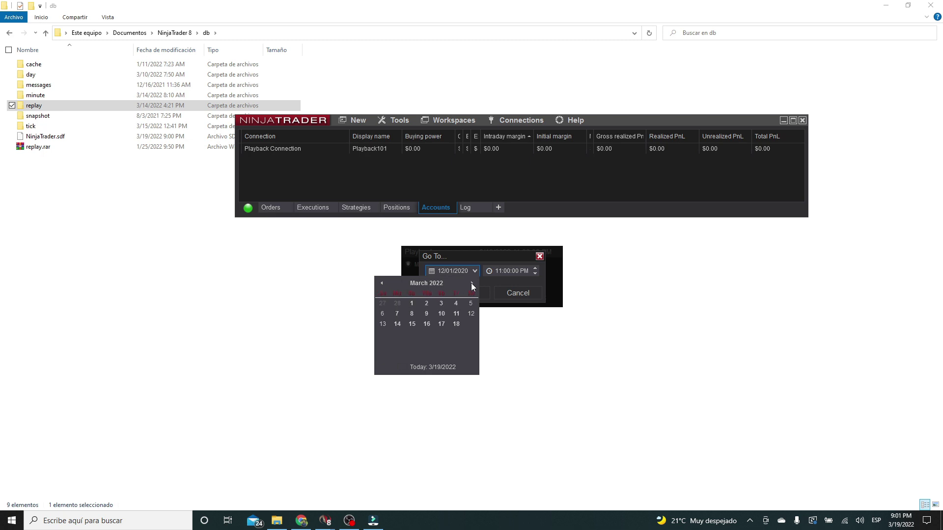
click(423, 313)
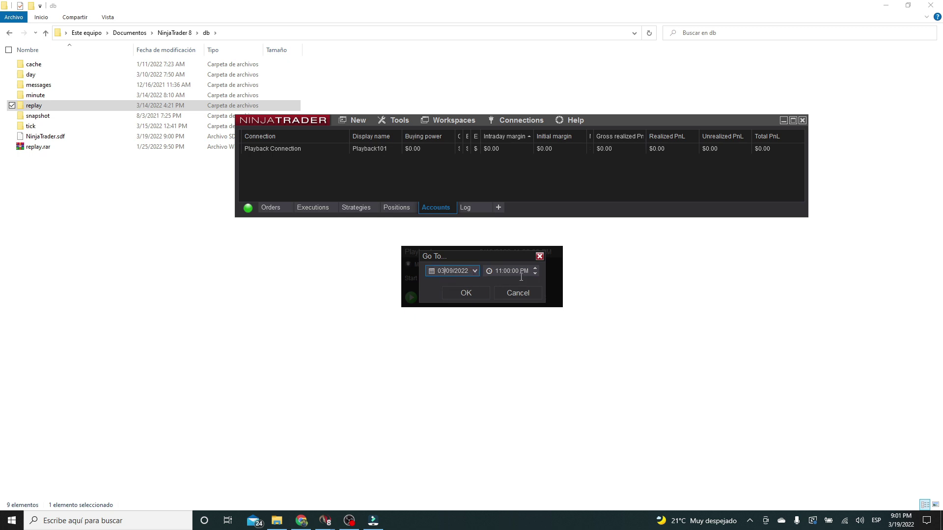
click(498, 271)
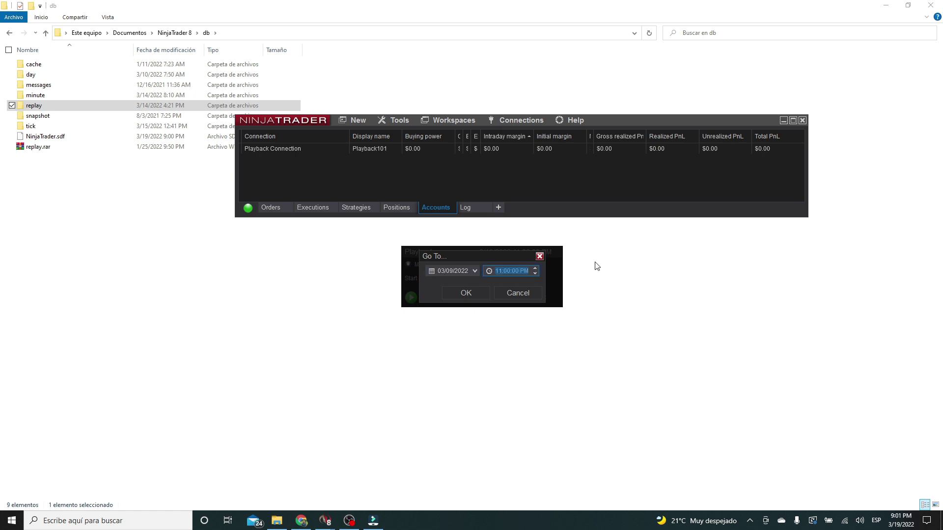
text(08)
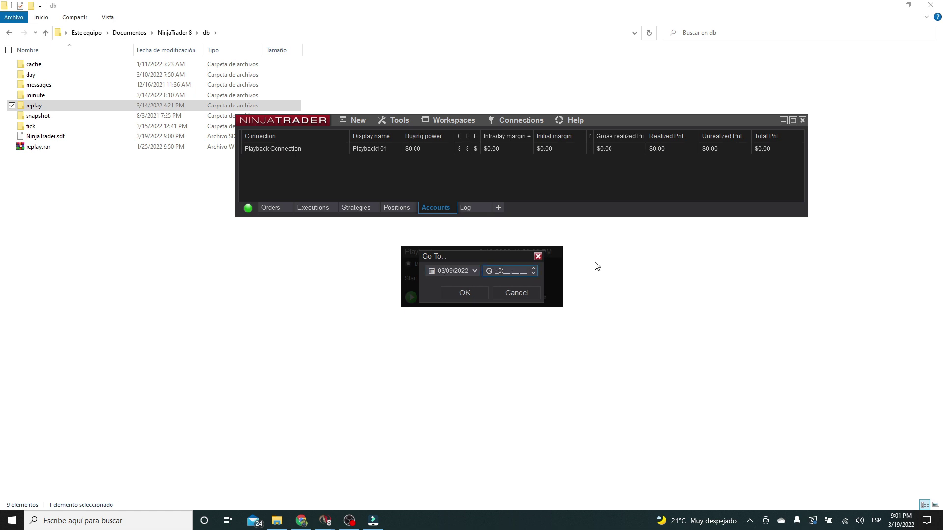
text(7350a)
click(461, 296)
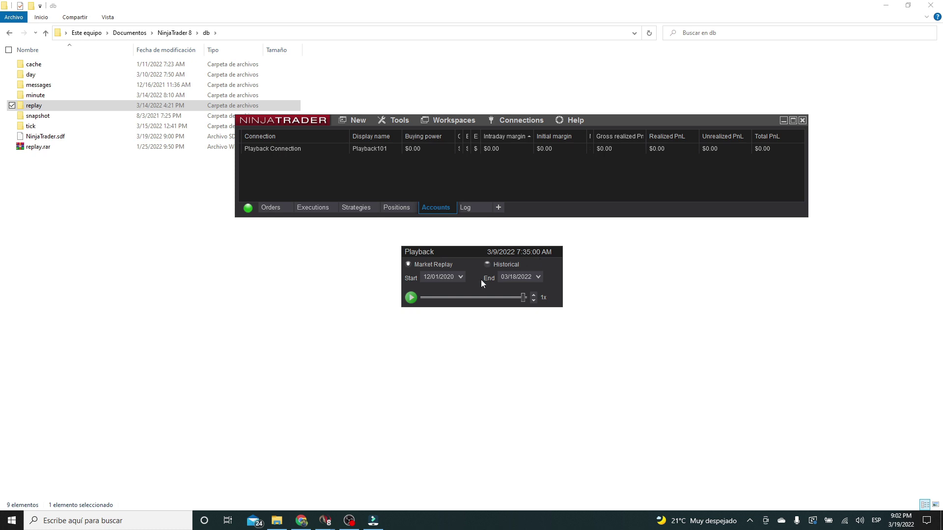
click(413, 298)
Create a new NQ 06-22 chart using the Plantilla basica template and maximize its window.
click(361, 120)
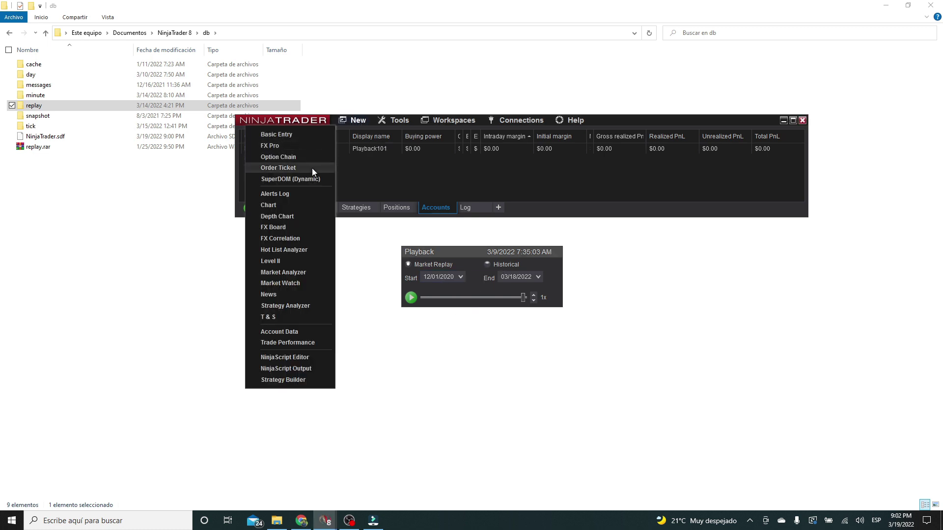
click(295, 205)
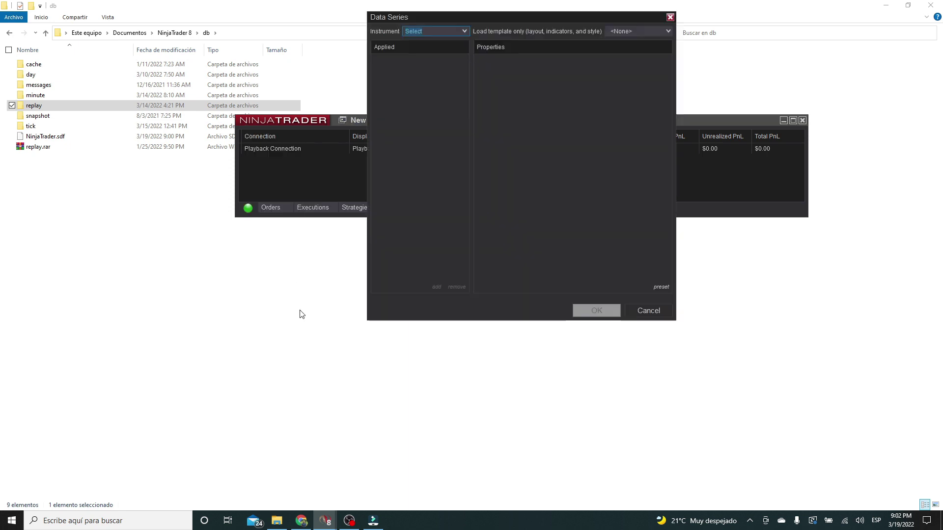
click(454, 33)
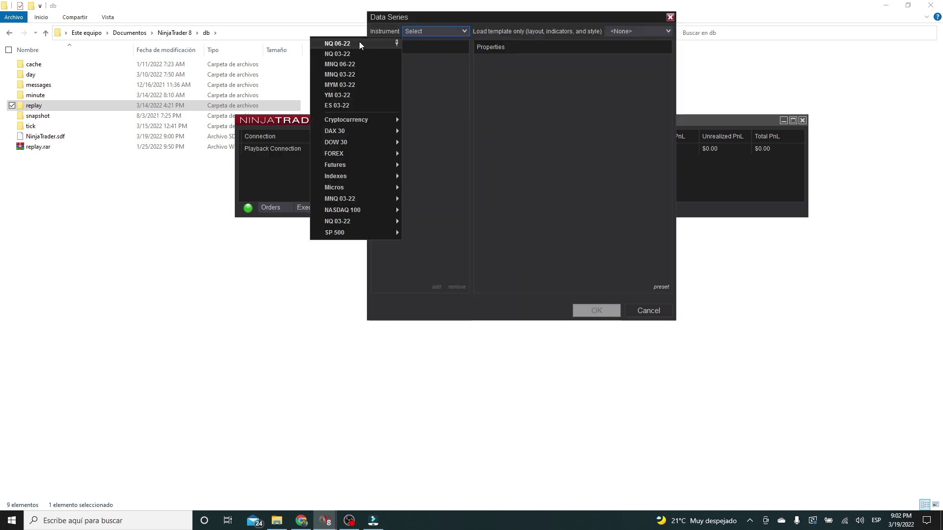
click(547, 71)
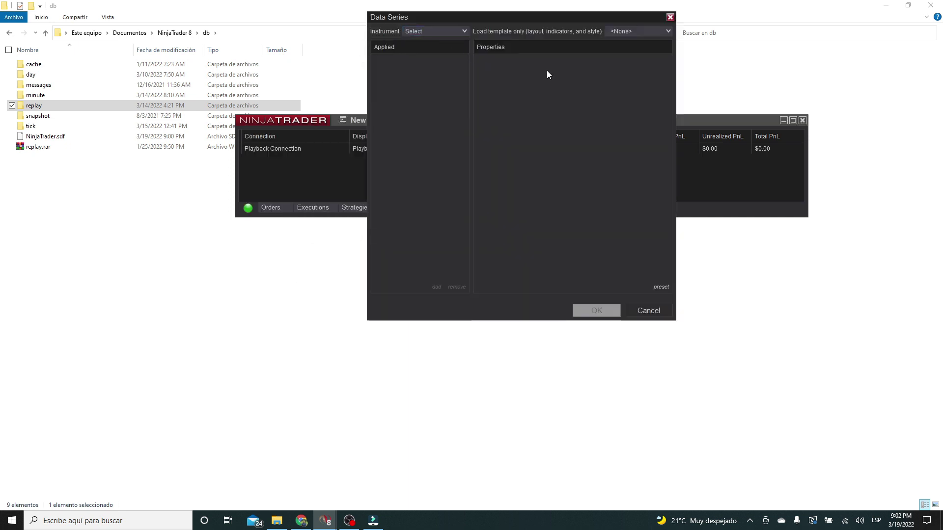
click(638, 30)
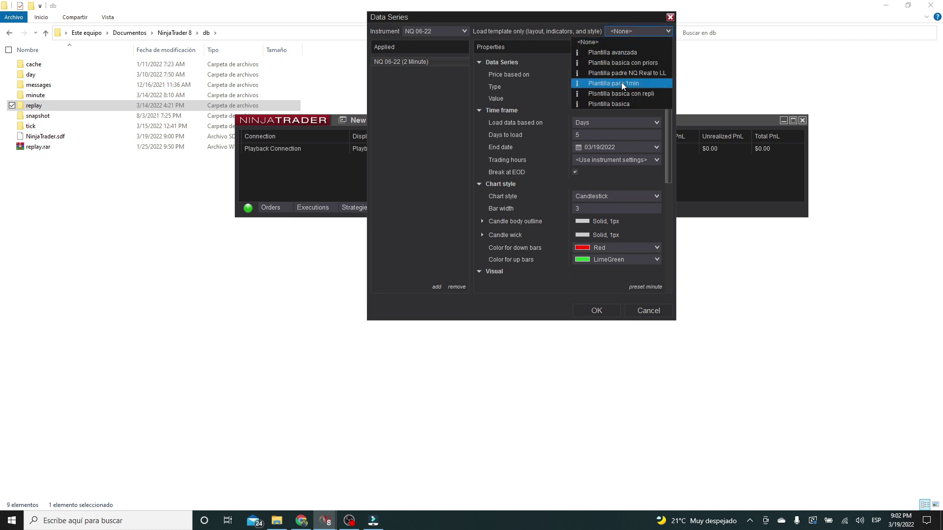
click(603, 104)
click(596, 310)
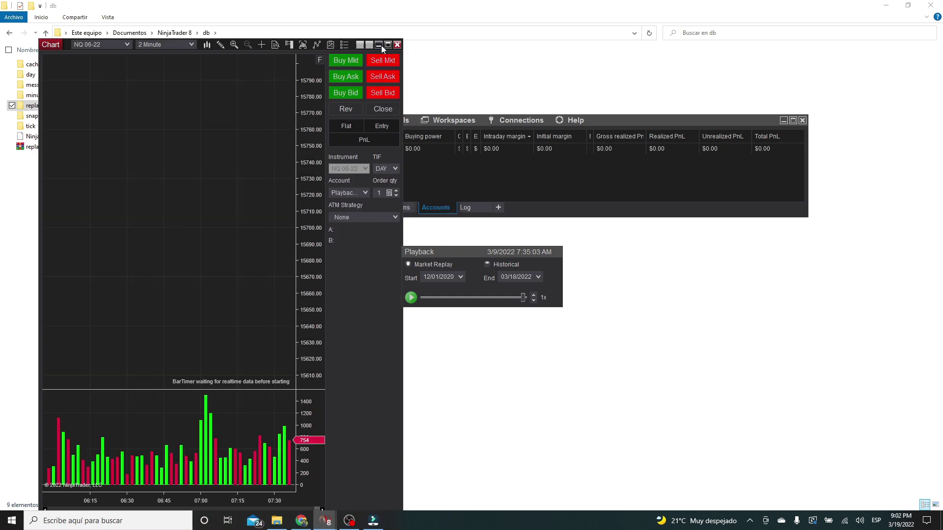
click(387, 45)
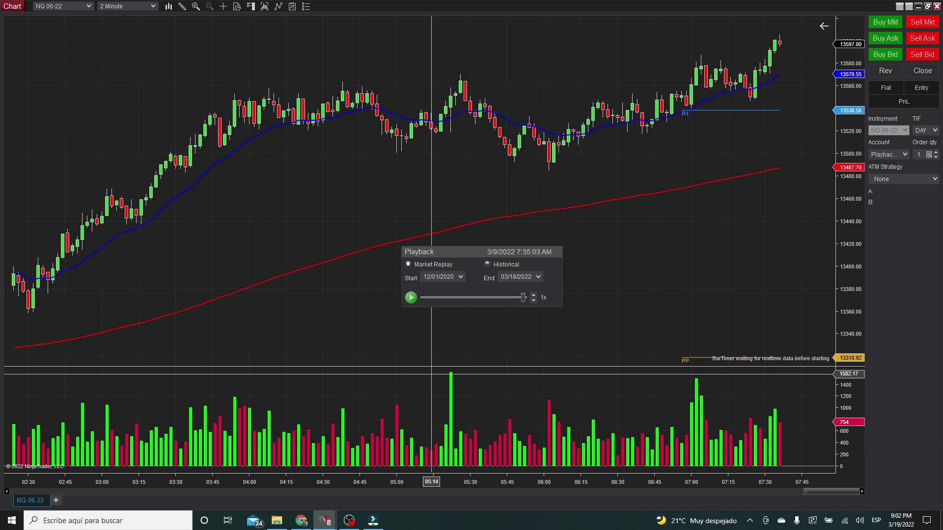
Move the Playback window to an empty area of the chart and set the chart interval to 60 Minute.
drag(464, 253, 77, 38)
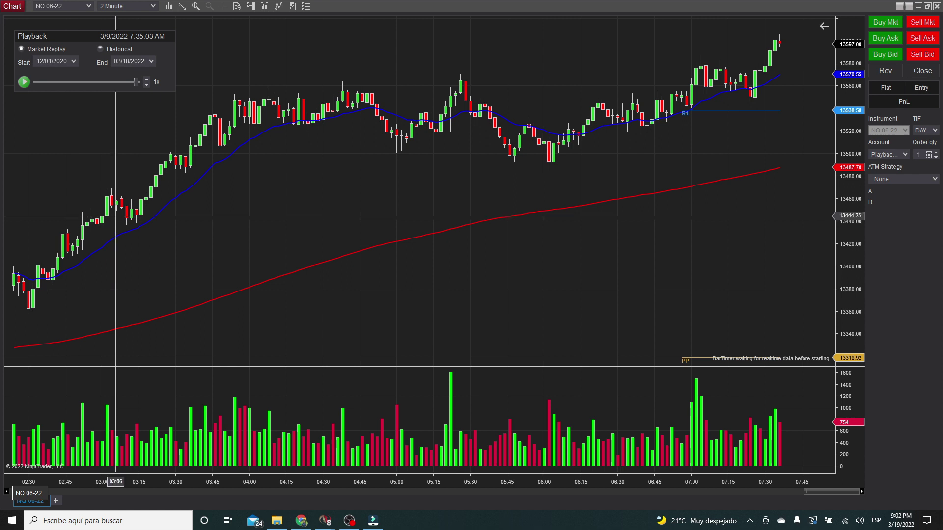
click(147, 7)
click(176, 18)
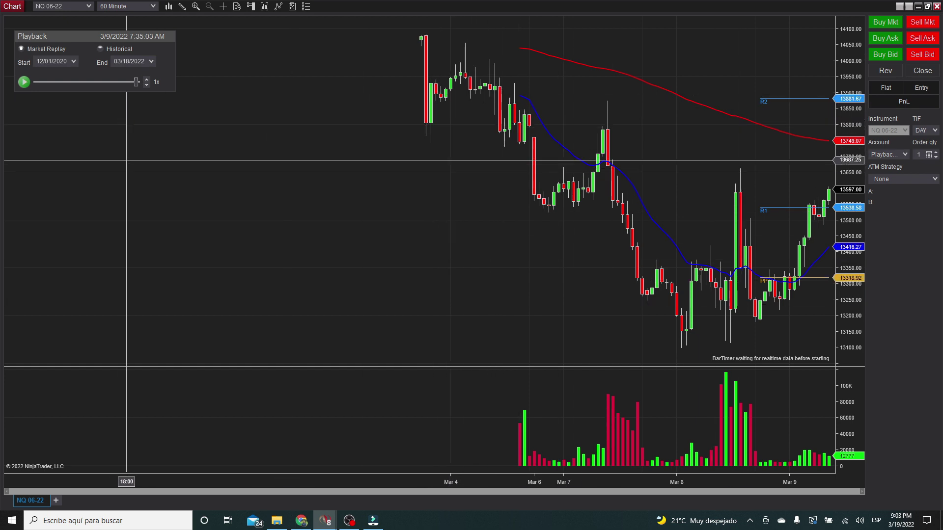
Set the days to load to 300 in the NQ 06-22 data series and look over the earlier price bars.
click(264, 7)
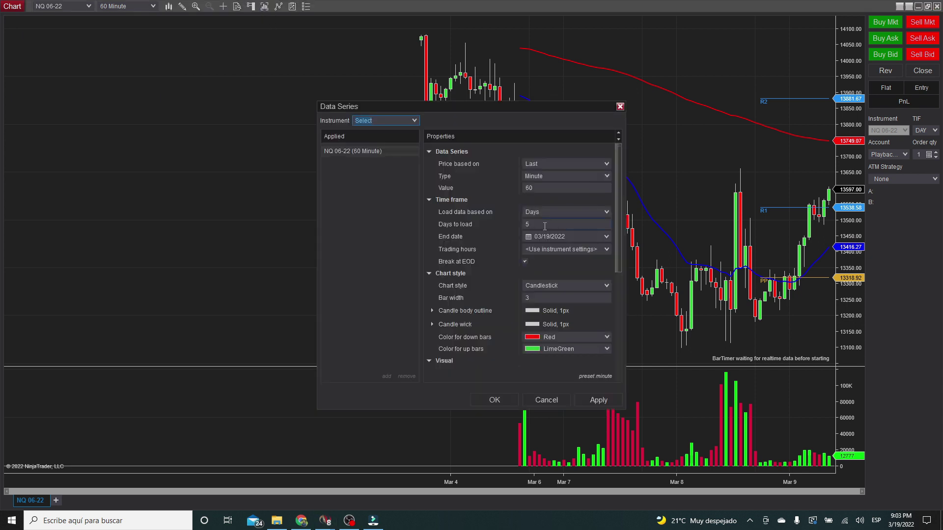
click(544, 225)
key(BackSpace)
text(300)
click(495, 401)
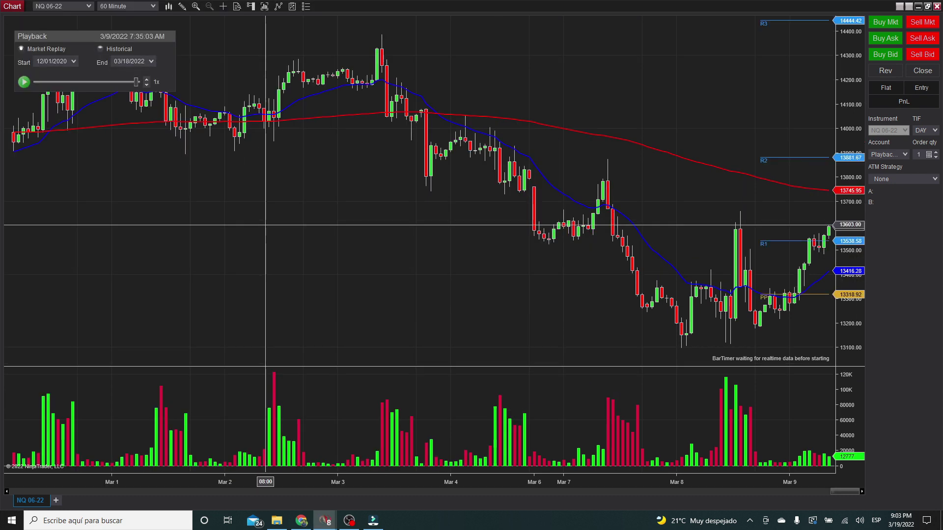
drag(400, 487, 444, 486)
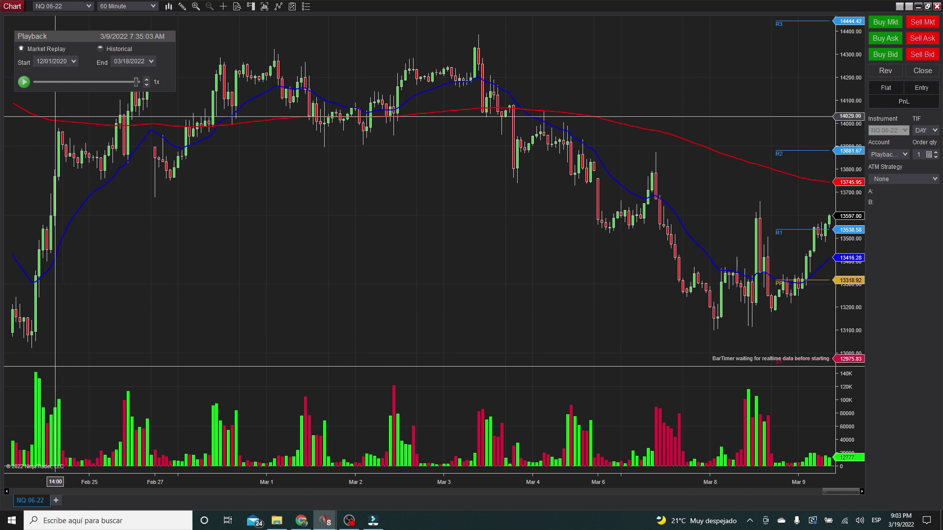
drag(356, 227, 309, 242)
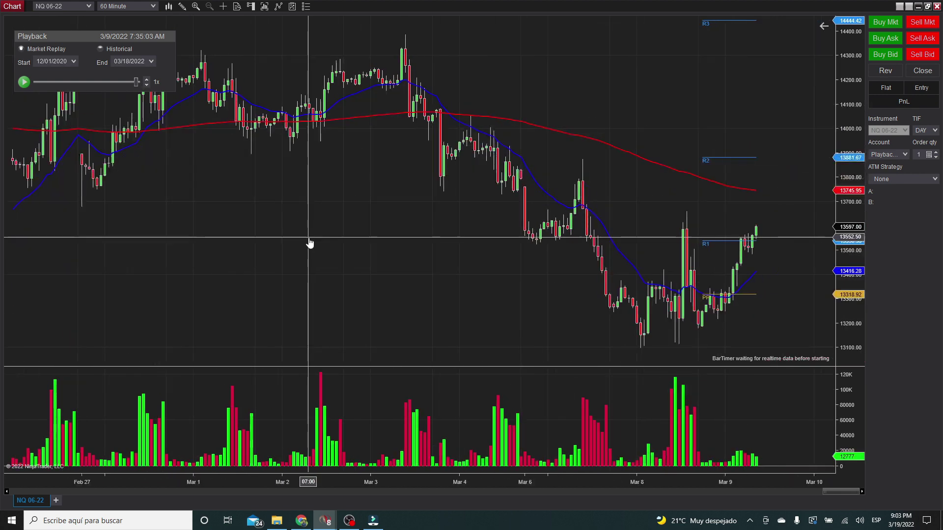